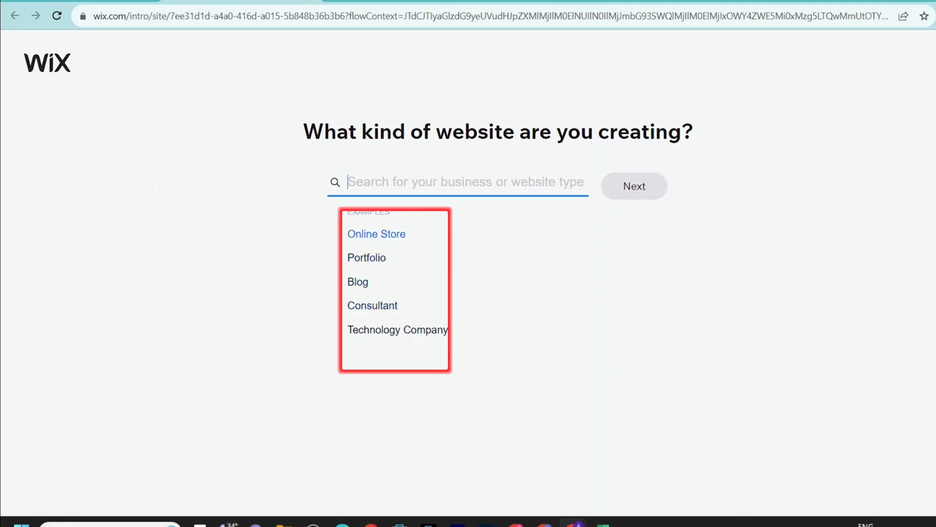
Step: Choose Online Clothing Store as the kind of website to create and continue
click(376, 233)
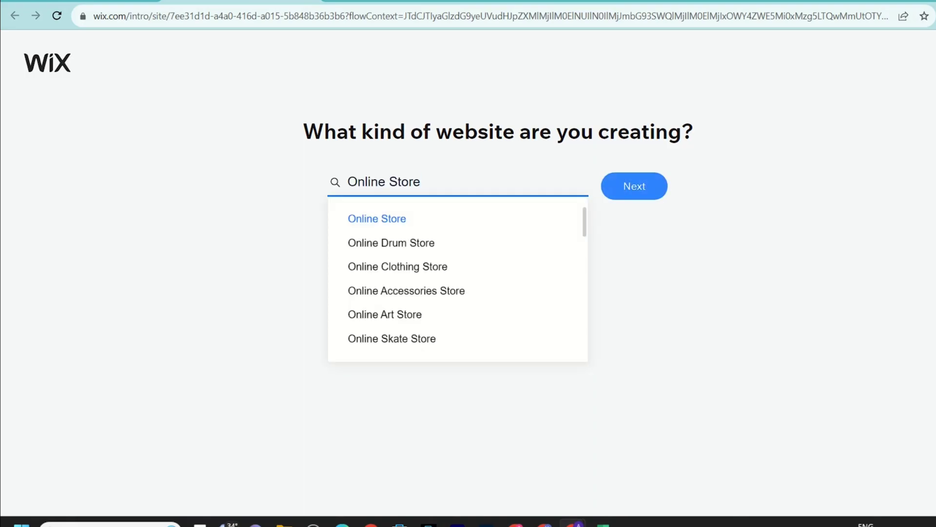
key(Down)
key(Down)
key(Return)
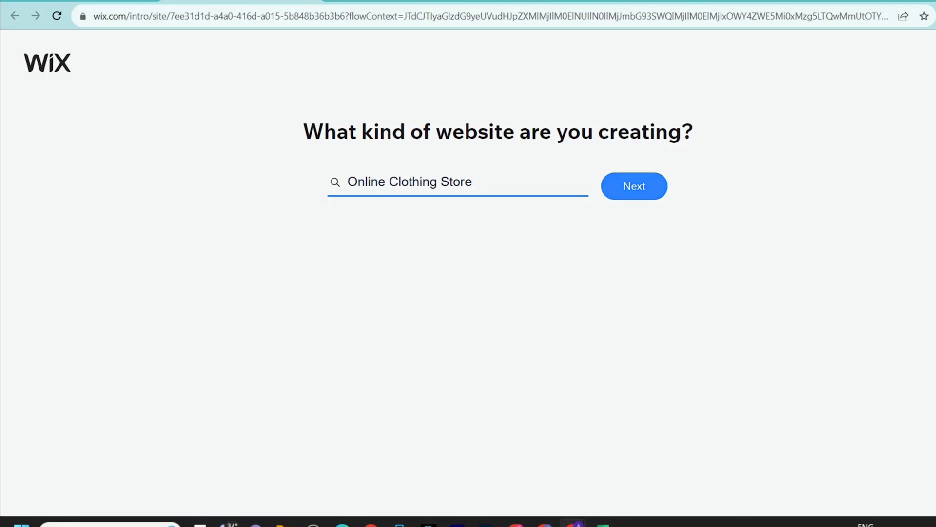
click(634, 185)
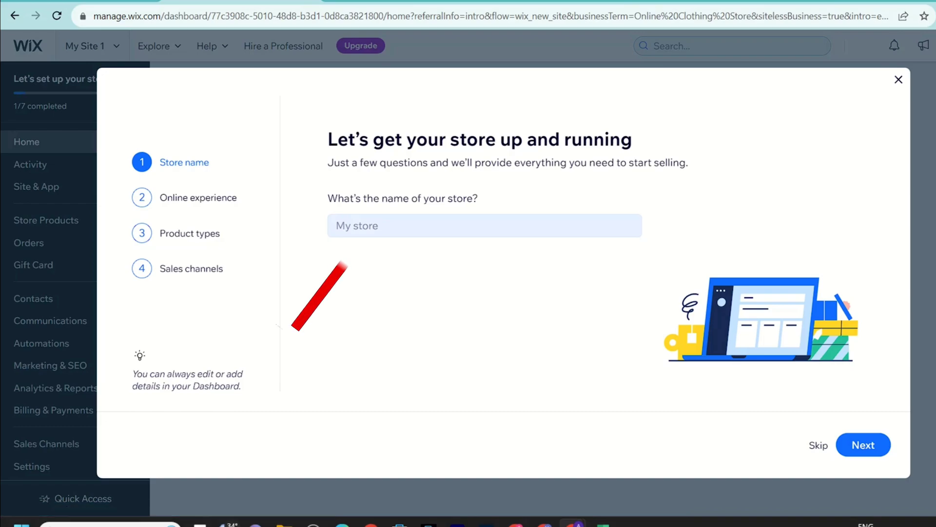
Step: Enter the store's name in the store setup questionnaire and proceed to the online experience question
click(356, 226)
text(D)
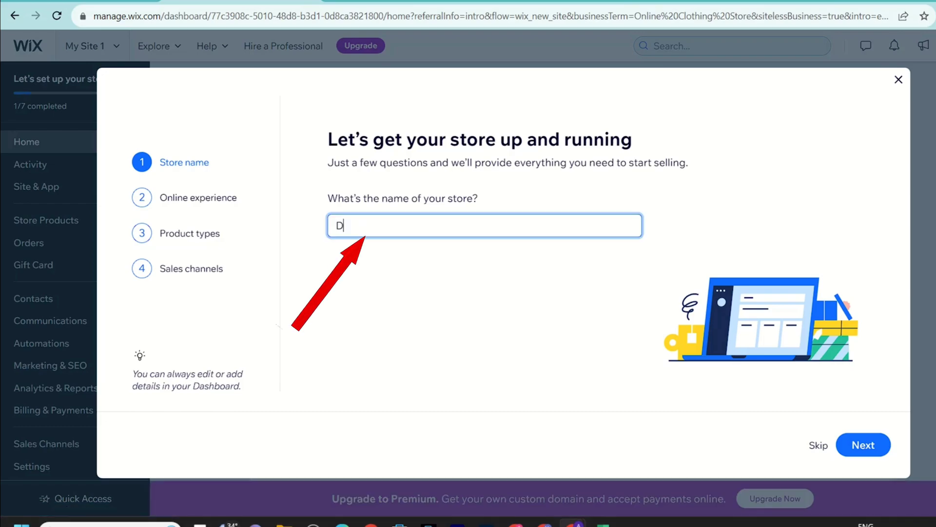
text(hina $)
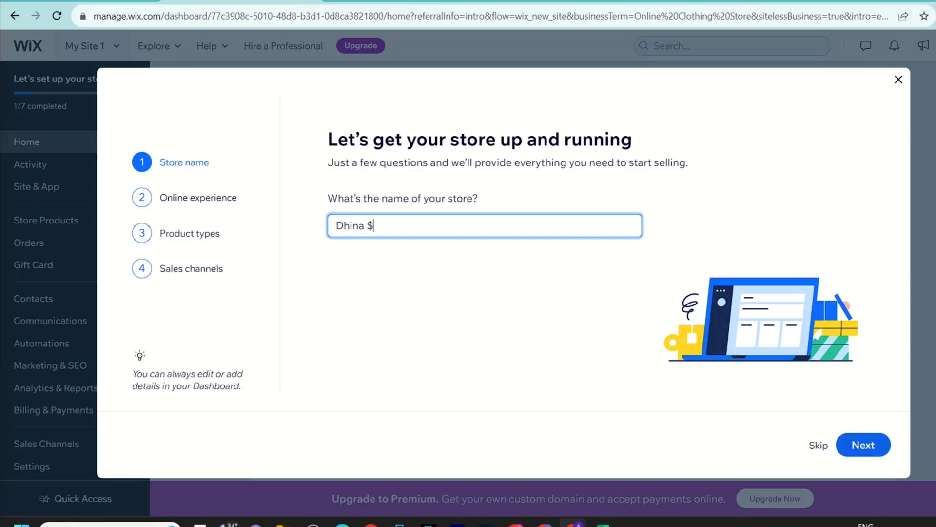
click(862, 444)
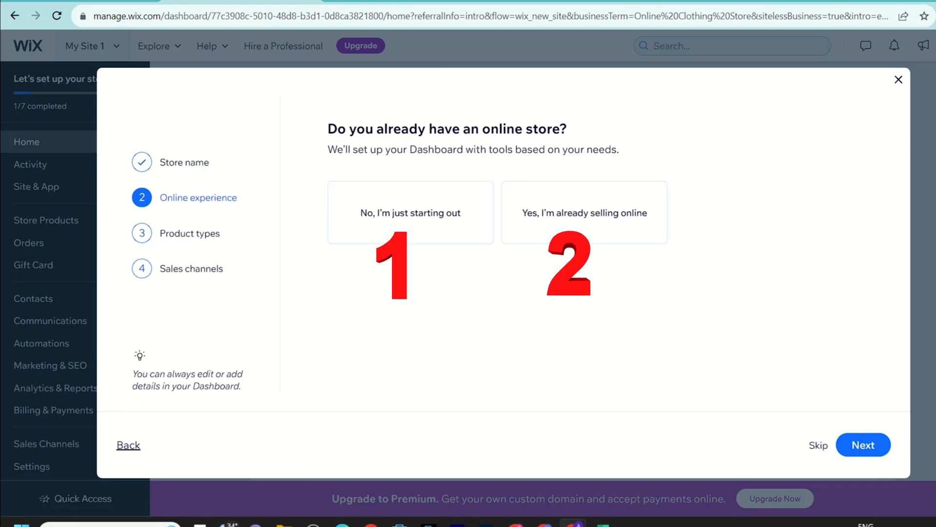
Step: Complete the store setup as just starting out and selling physical products, and continue to the dashboard
click(410, 213)
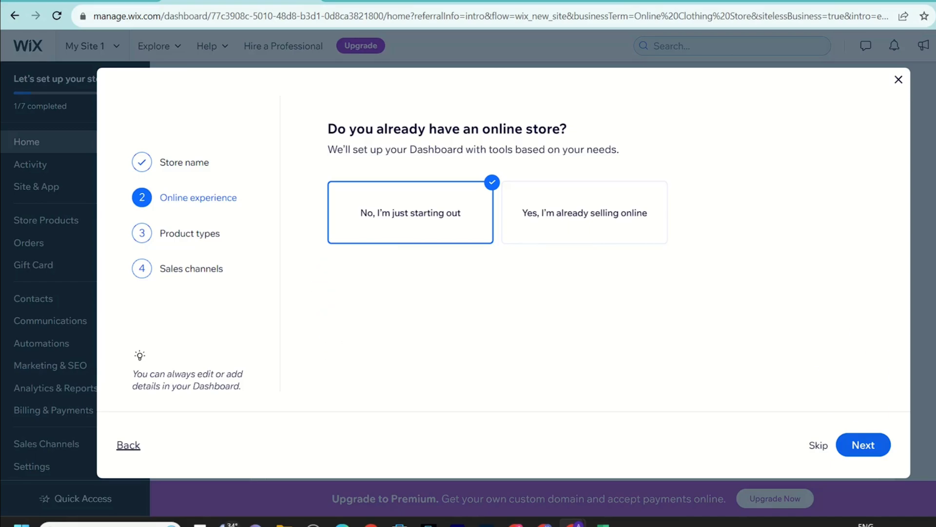
click(863, 445)
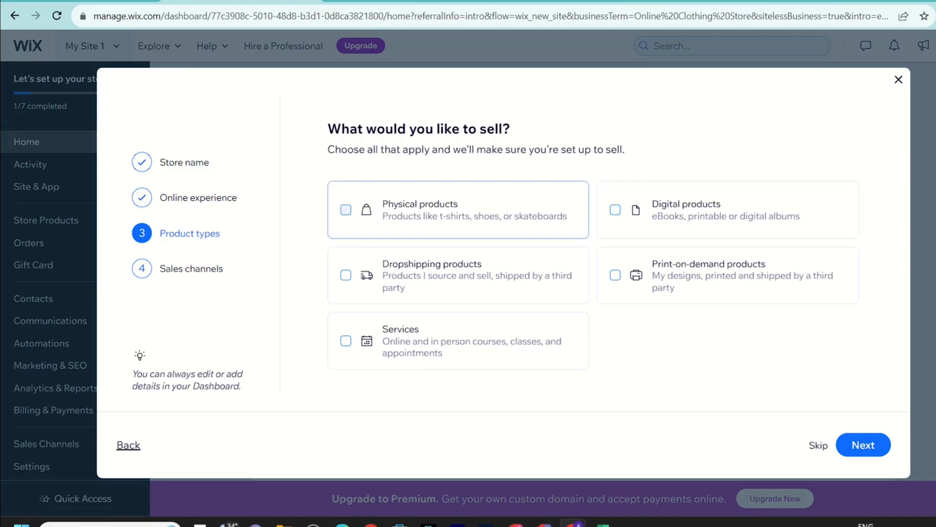
click(345, 210)
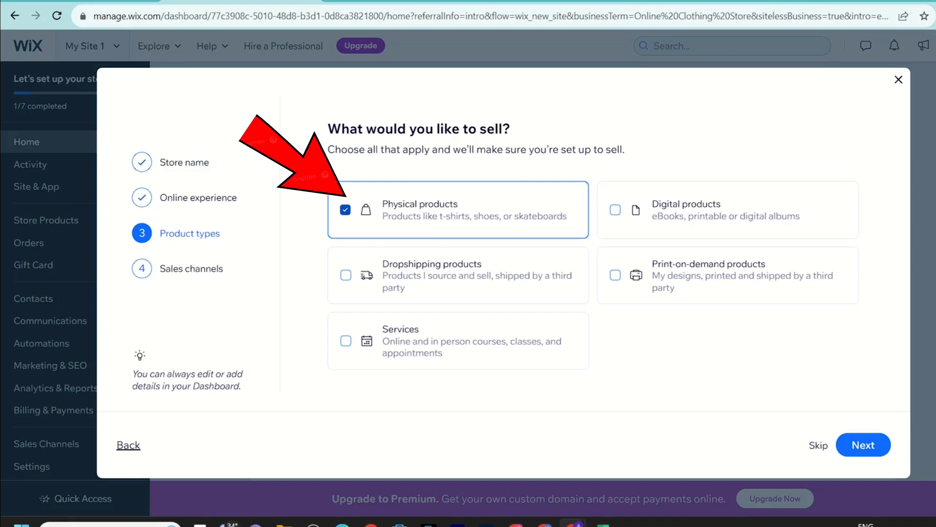
click(863, 444)
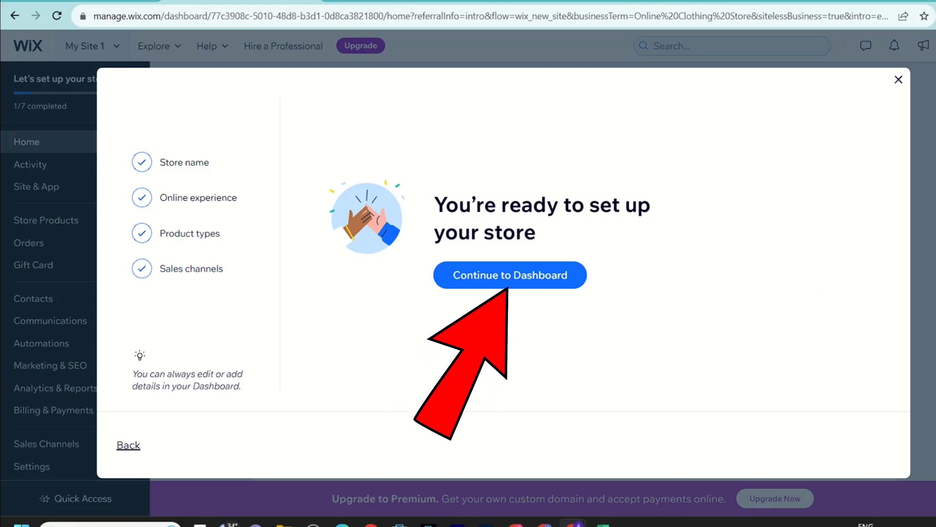
click(510, 274)
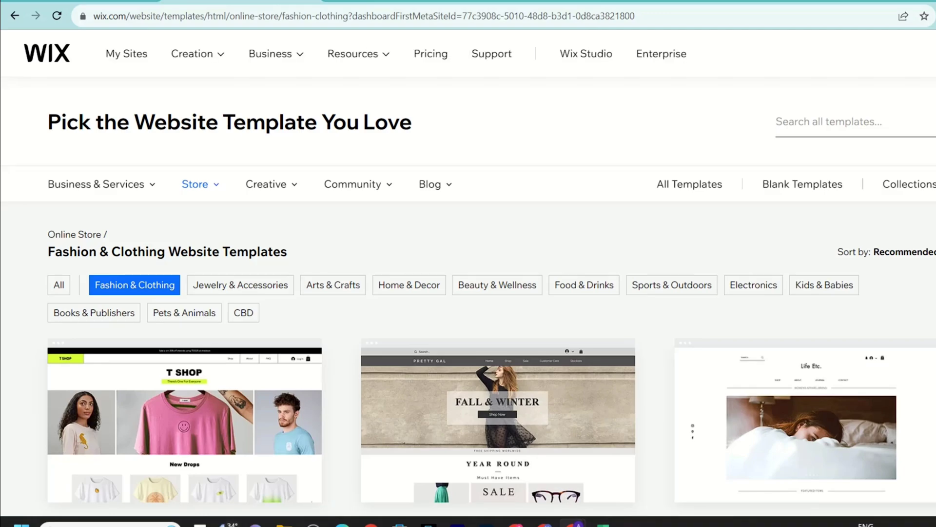
Step: Browse the Fashion & Clothing templates and open the T-Shirt Store template between the scarves Accessories Store and the Lingerie Store for editing
scroll(468, 277, down, 1)
scroll(468, 273, down, 2)
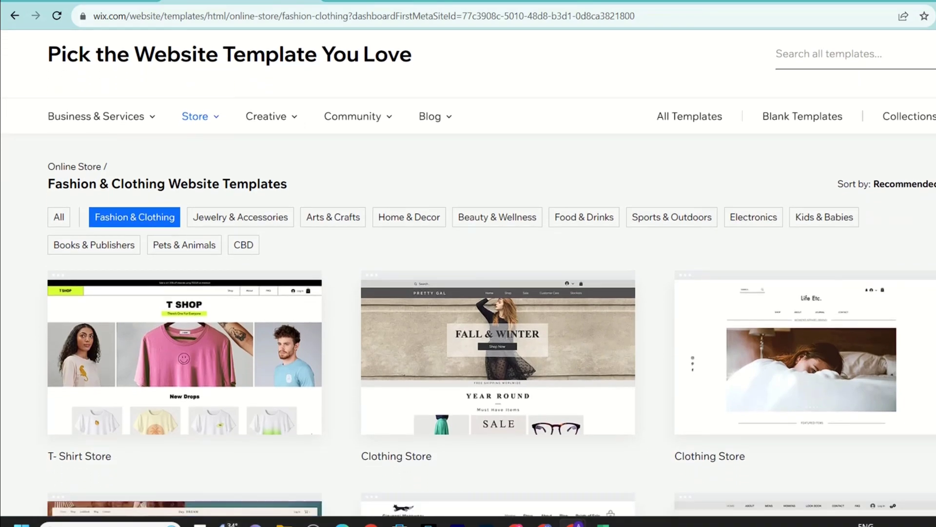
scroll(469, 273, down, 3)
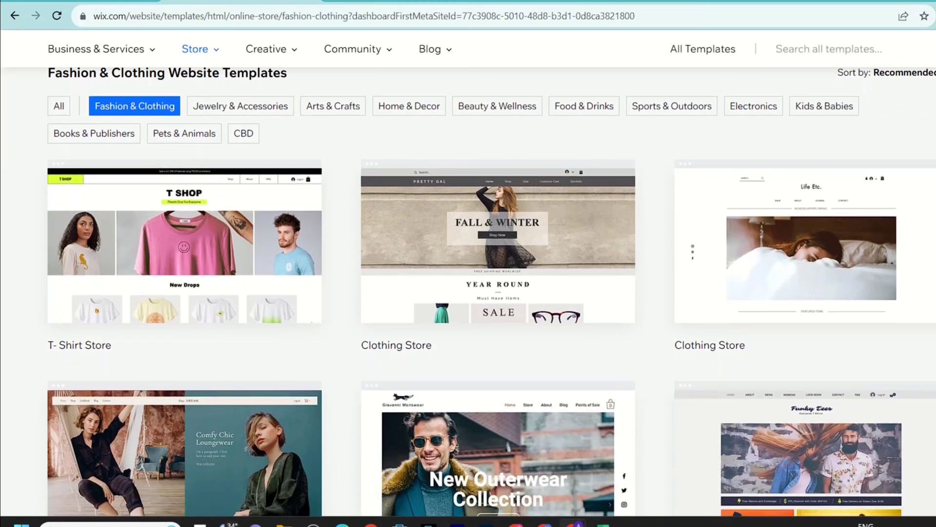
scroll(468, 273, down, 3)
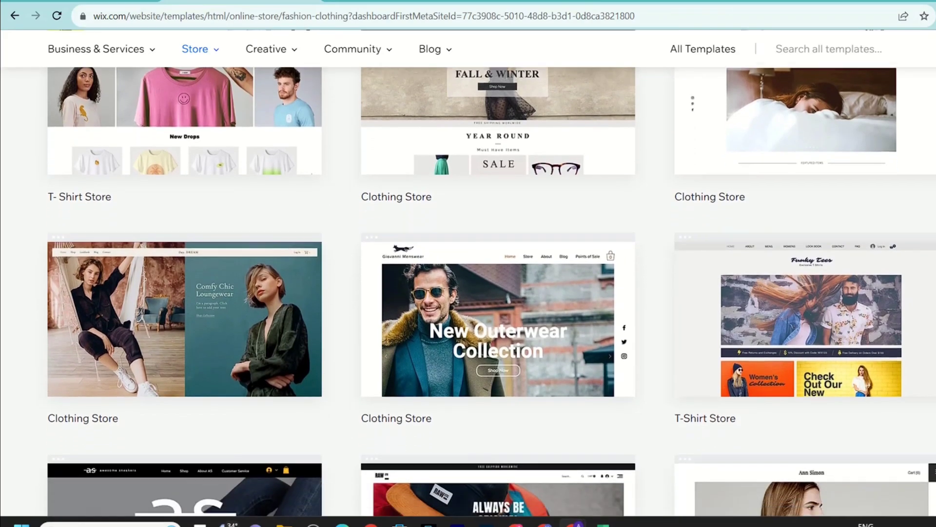
scroll(469, 273, down, 3)
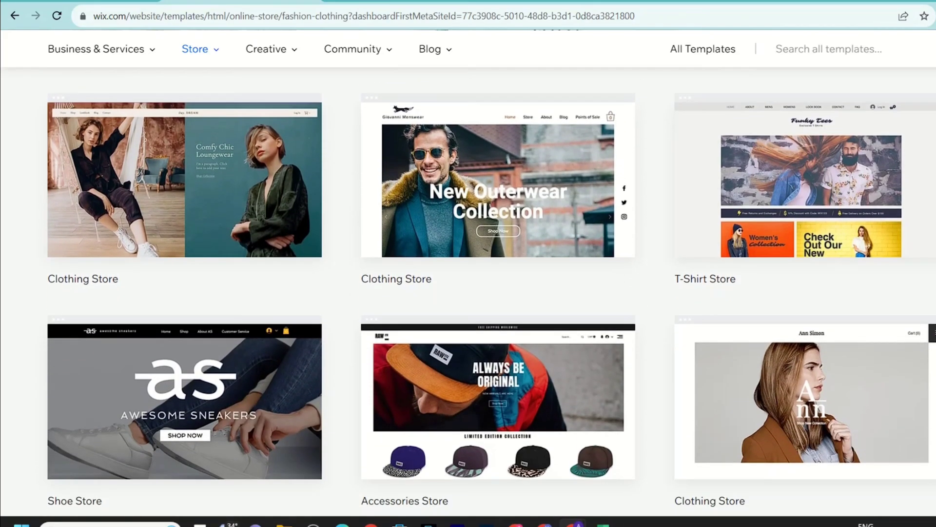
scroll(468, 273, down, 2)
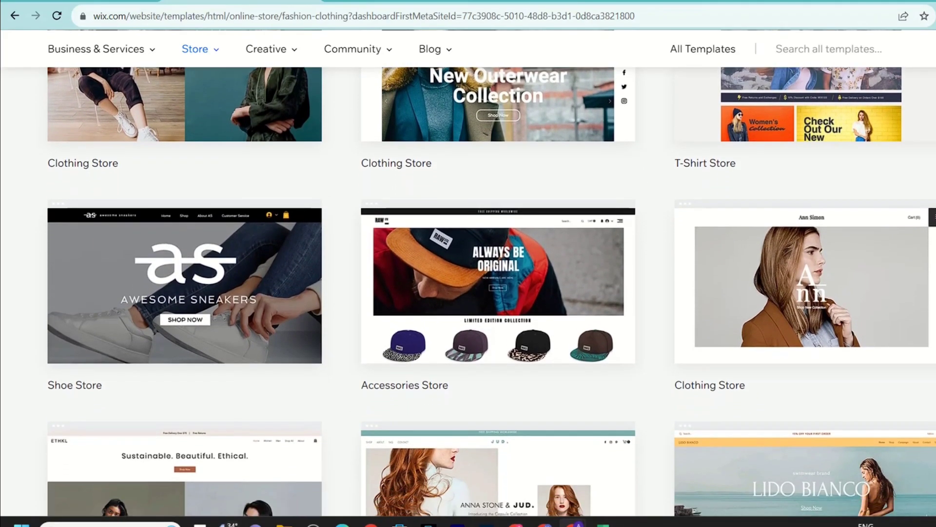
scroll(468, 273, down, 3)
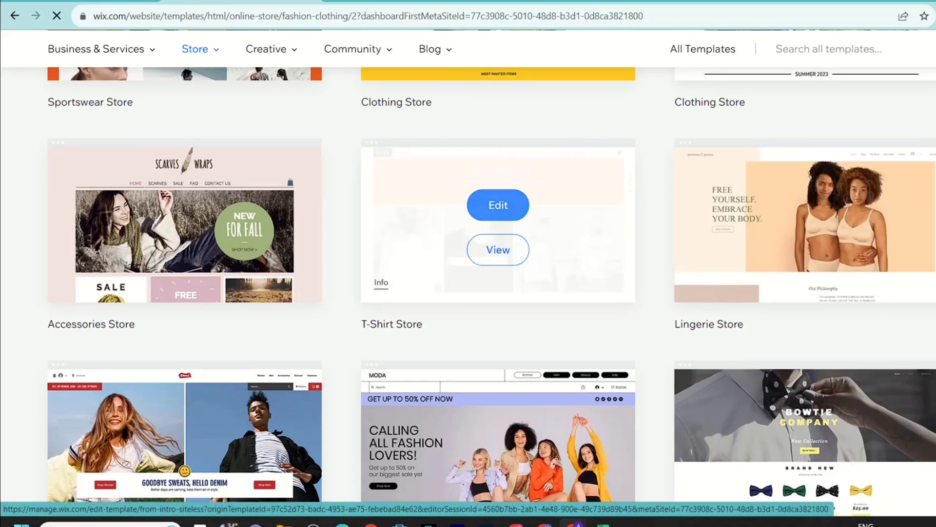
click(498, 204)
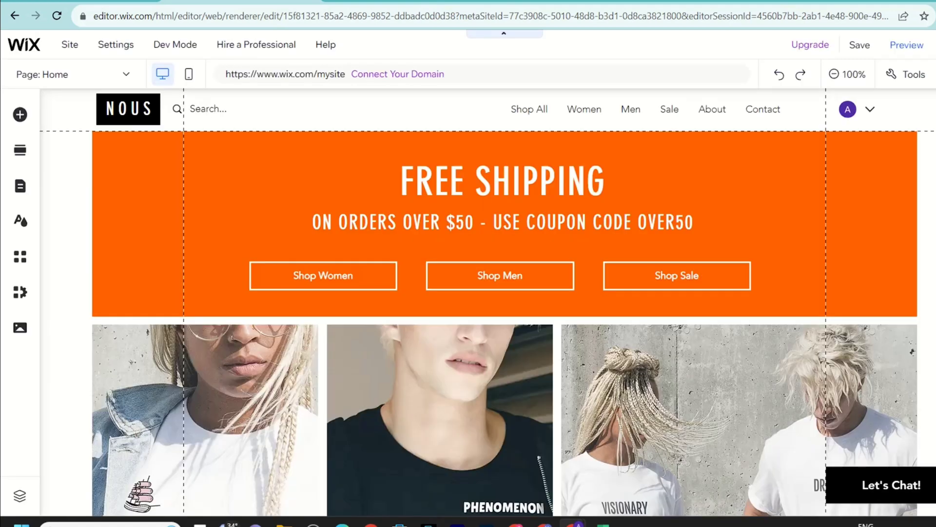
Step: Review the template's home page from the banner through the New Arrivals products to the footer
scroll(487, 317, down, 8)
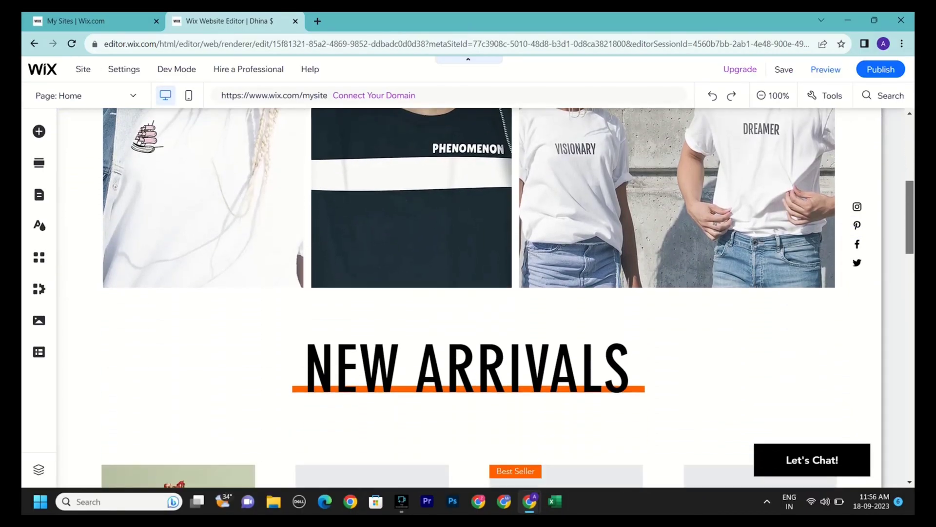
scroll(468, 298, down, 5)
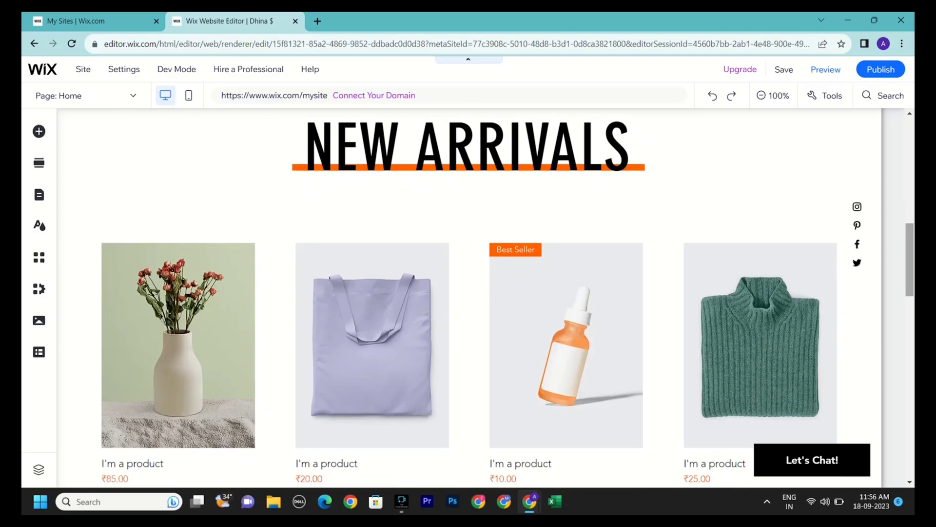
scroll(468, 297, down, 6)
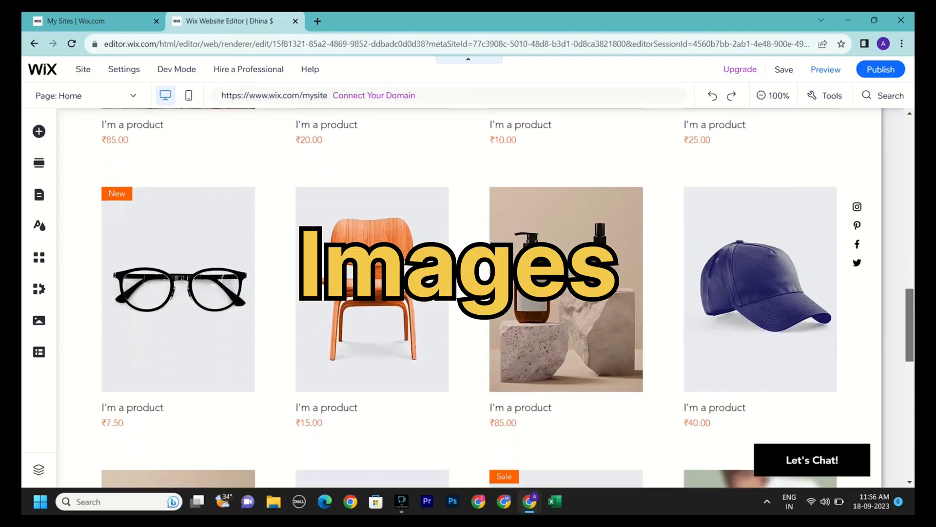
scroll(468, 298, down, 9)
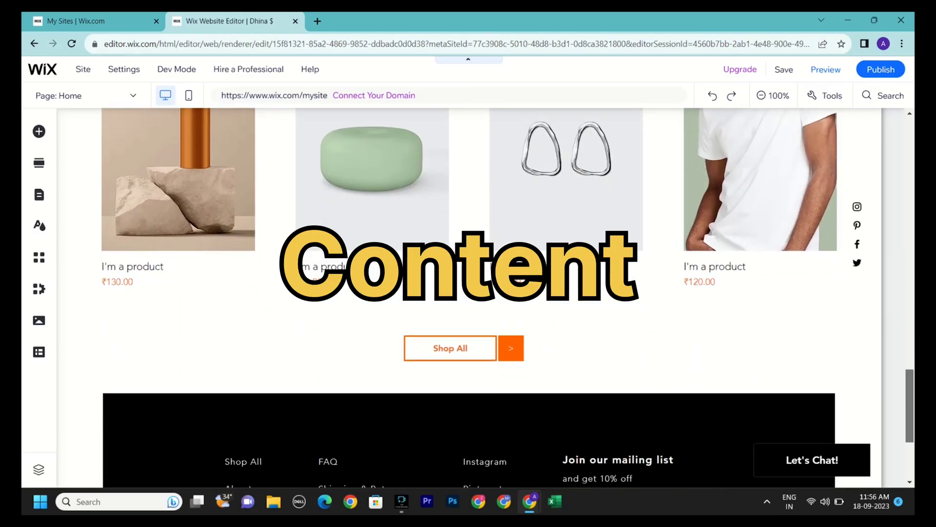
scroll(468, 297, up, 10)
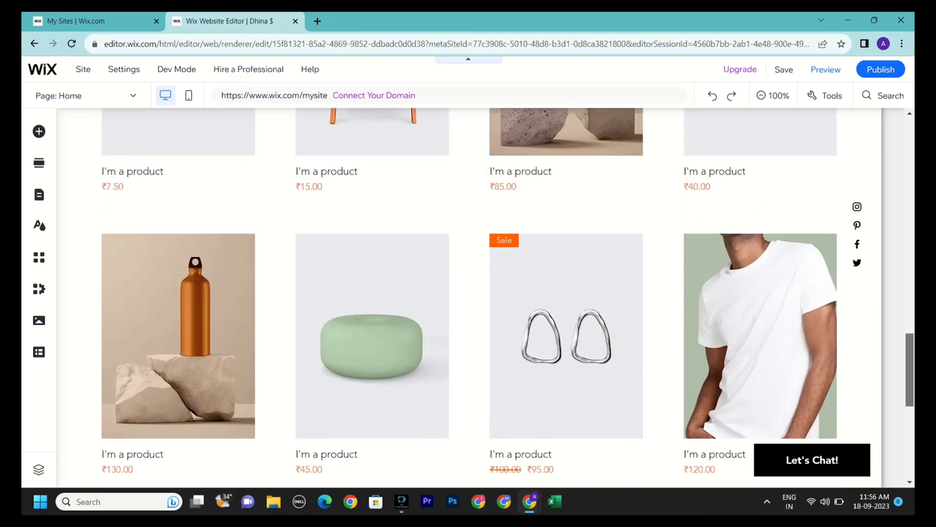
scroll(468, 297, up, 10)
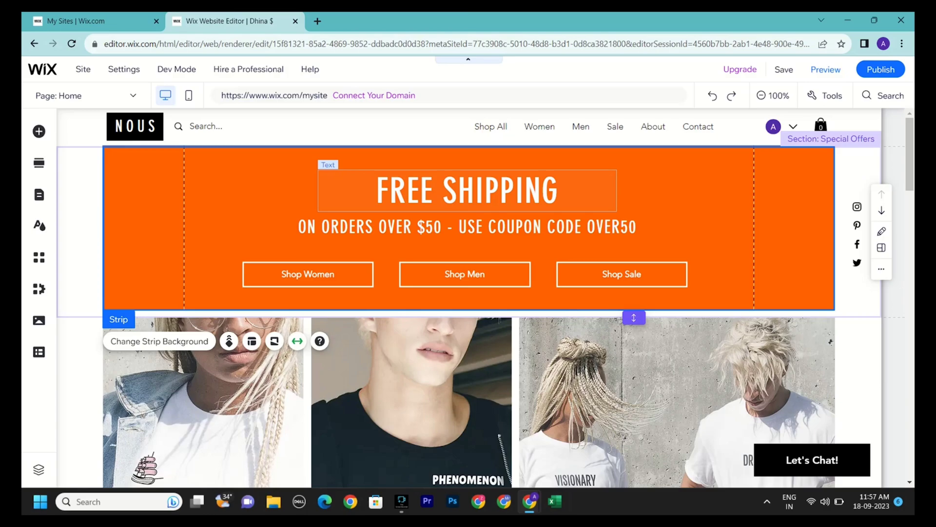
Step: Replace the "FREE SHIPPING" banner heading with the owner's name followed by "Cloth store"
double_click(430, 199)
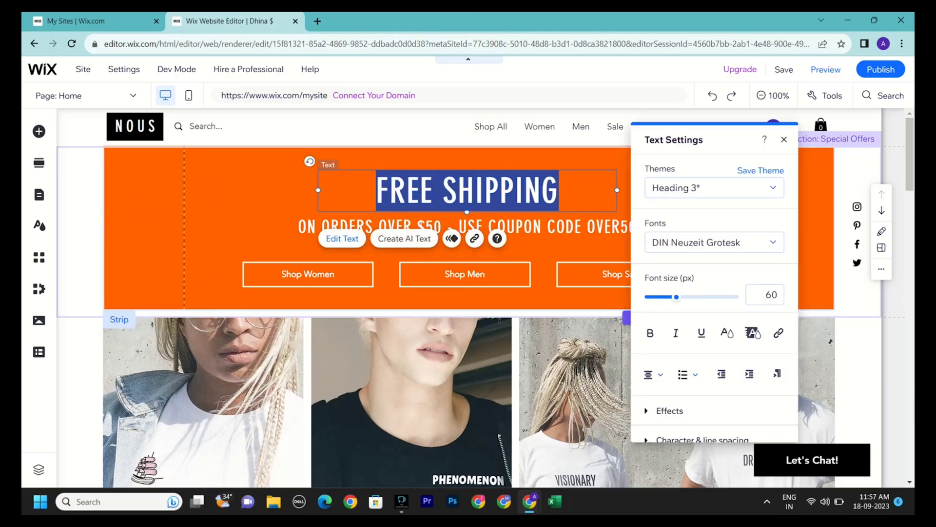
text(dh)
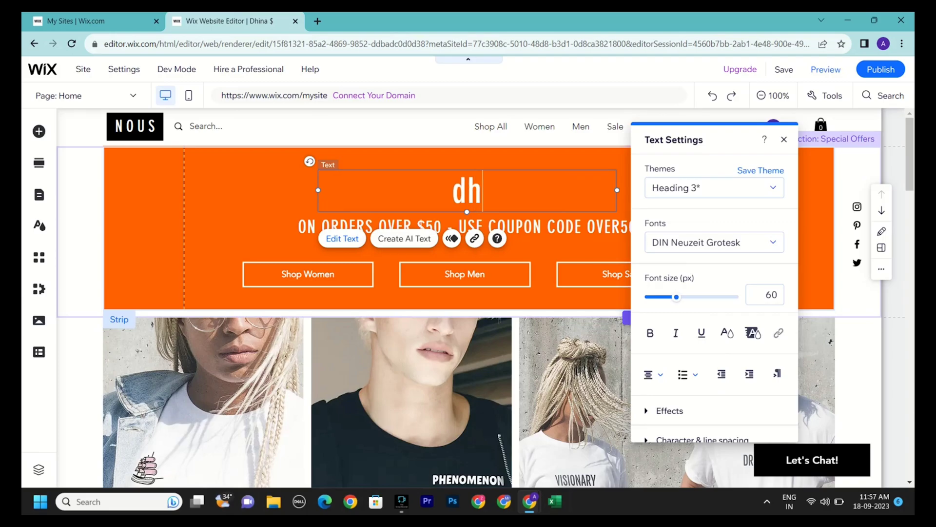
key(BackSpace)
key(BackSpace)
text(D)
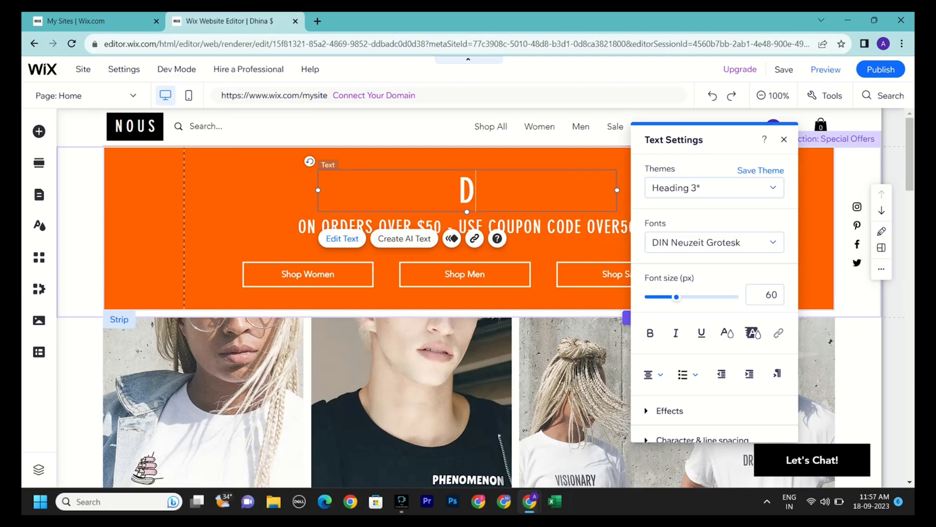
text(hi)
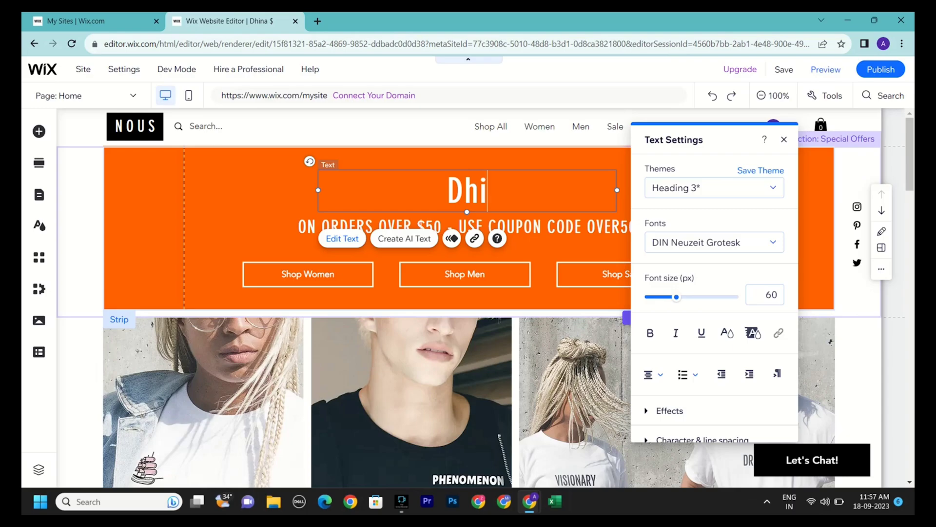
text(nakaran)
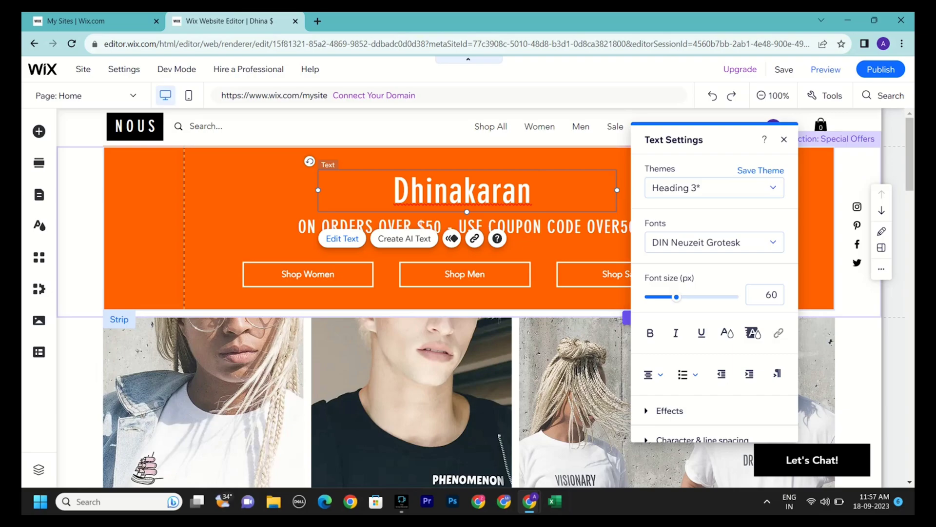
text( C)
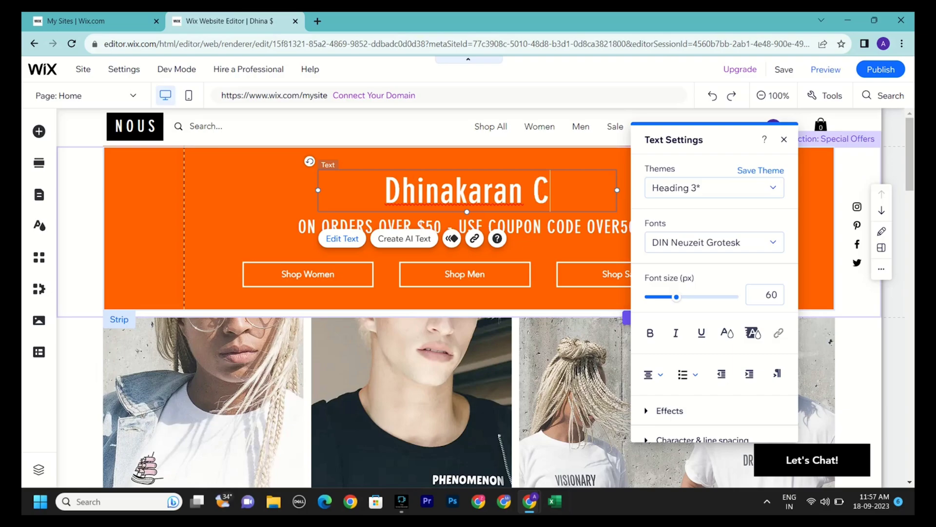
text(lo)
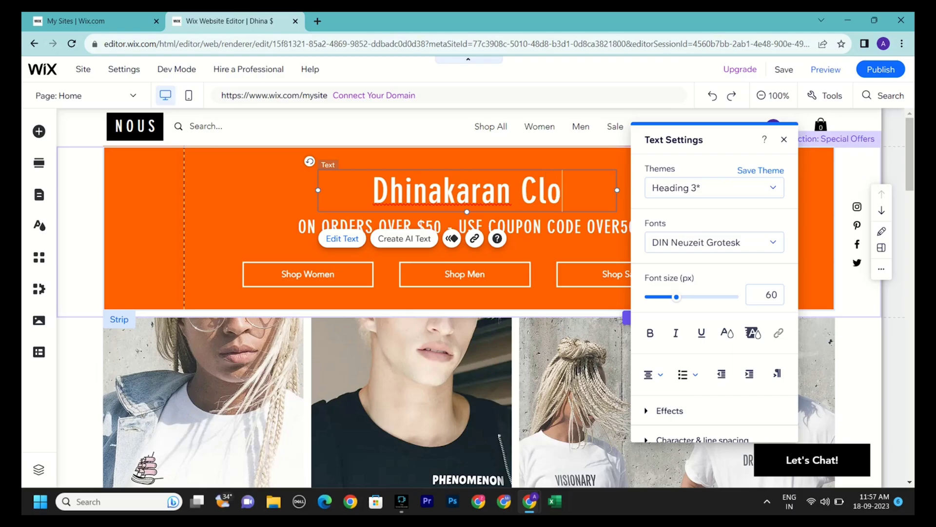
text(th st)
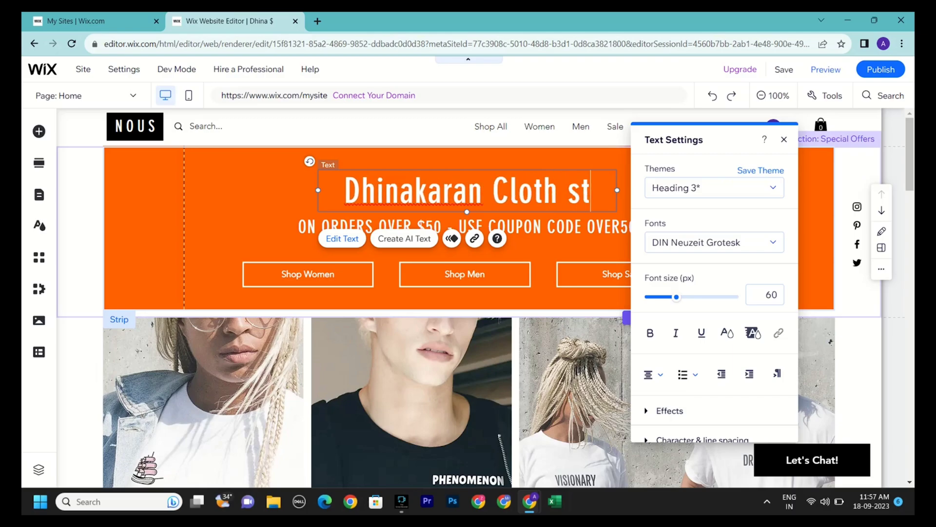
text(ore)
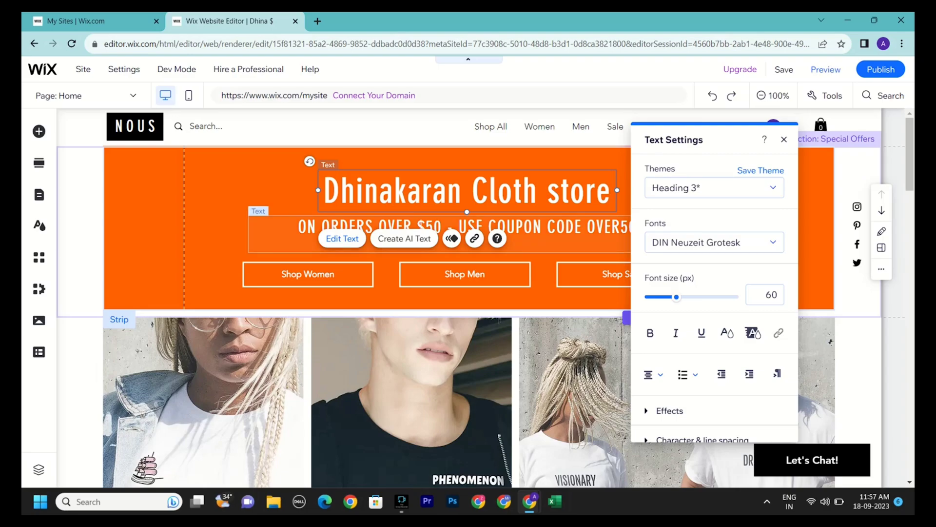
Step: Replace the dollar sign with "Rs" in the banner's coupon line so the offer reads "ON ORDERS OVER Rs50"
click(536, 227)
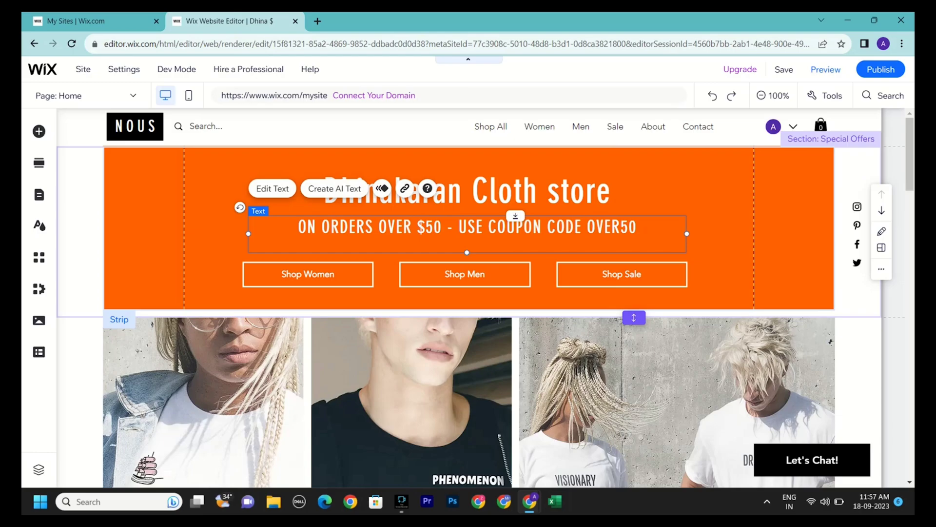
double_click(467, 227)
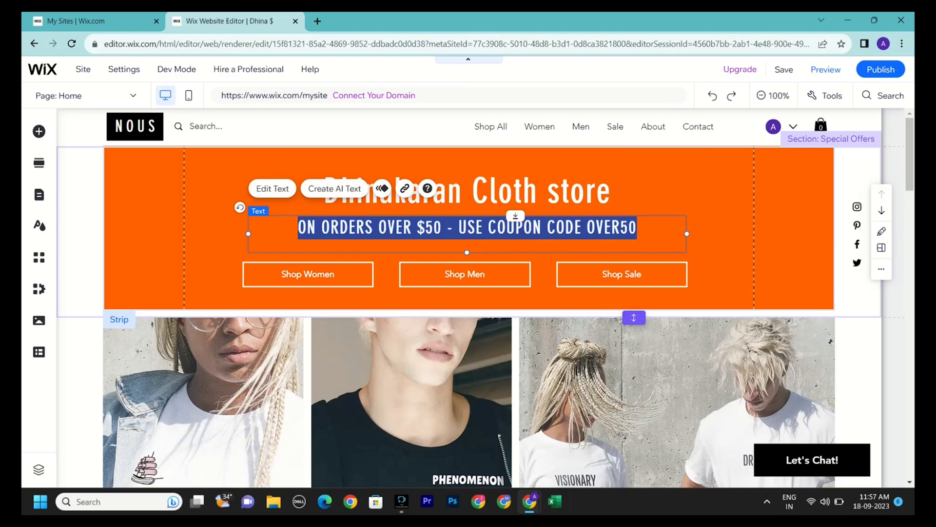
click(426, 227)
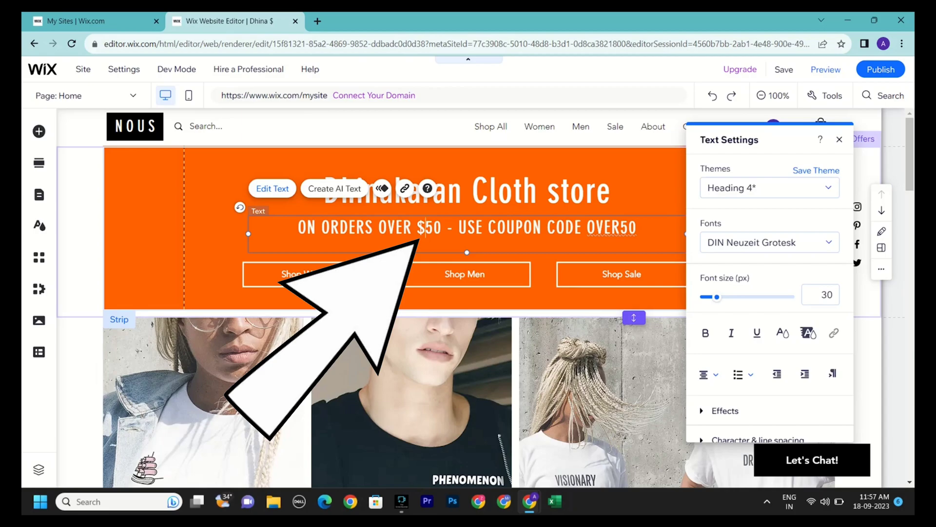
key(BackSpace)
text(Rs)
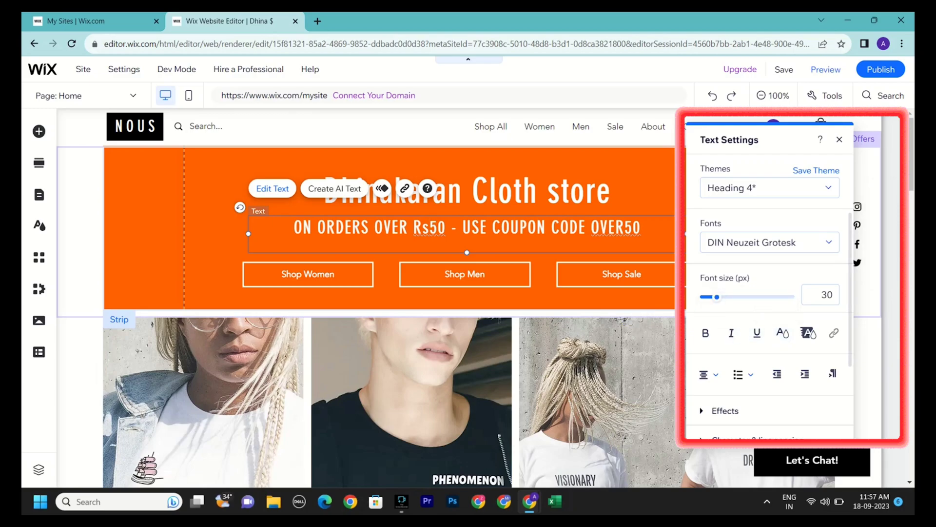
Step: Examine the editing options available for the T-shirt photo strip above New Arrivals
scroll(771, 400, down, 3)
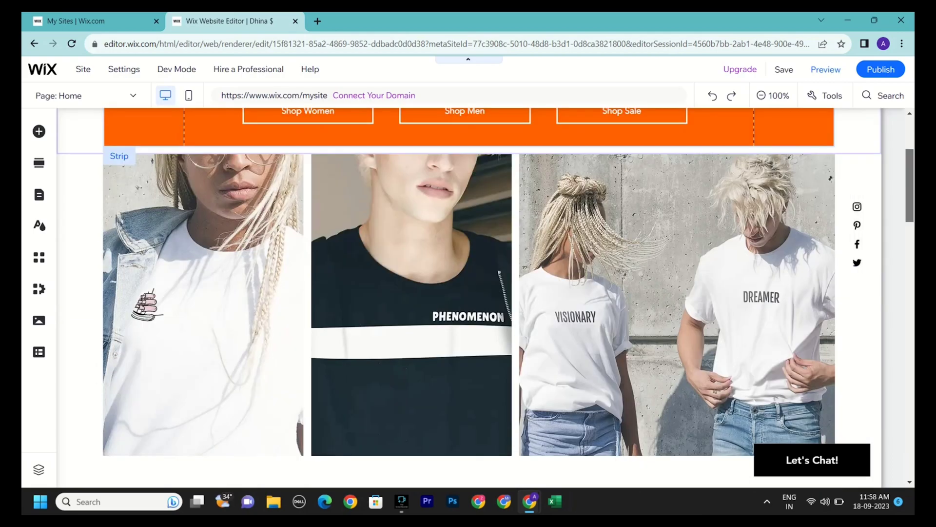
scroll(468, 292, down, 3)
click(468, 263)
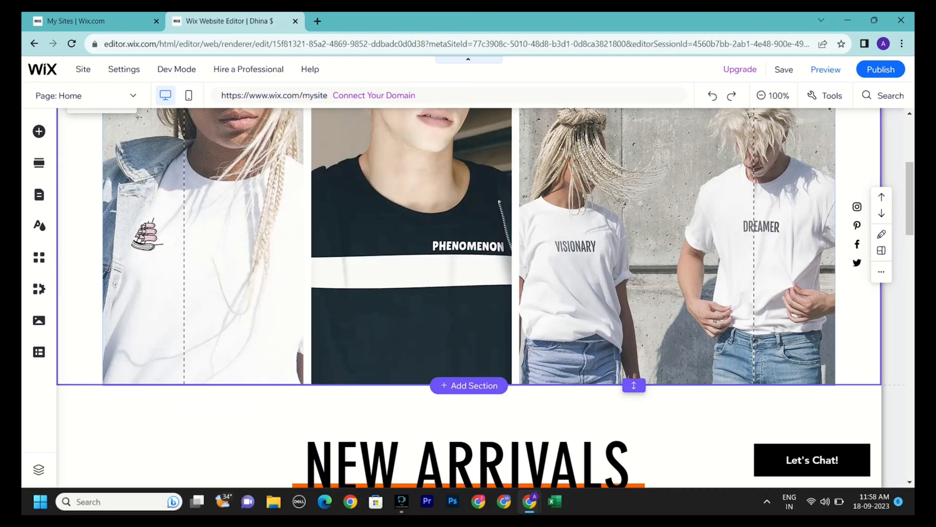
right_click(283, 232)
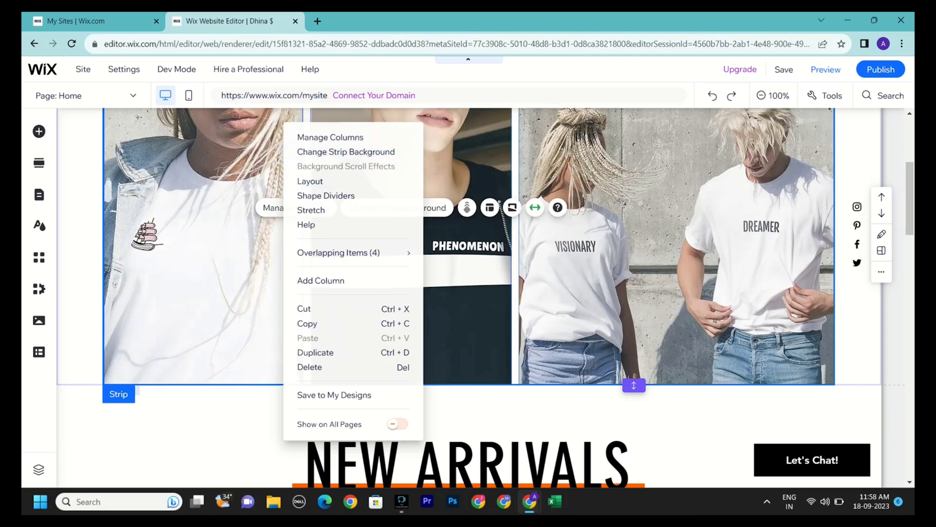
key(Escape)
Step: Review the New Arrivals product gallery and the footer with its links and mailing list form
scroll(468, 298, down, 5)
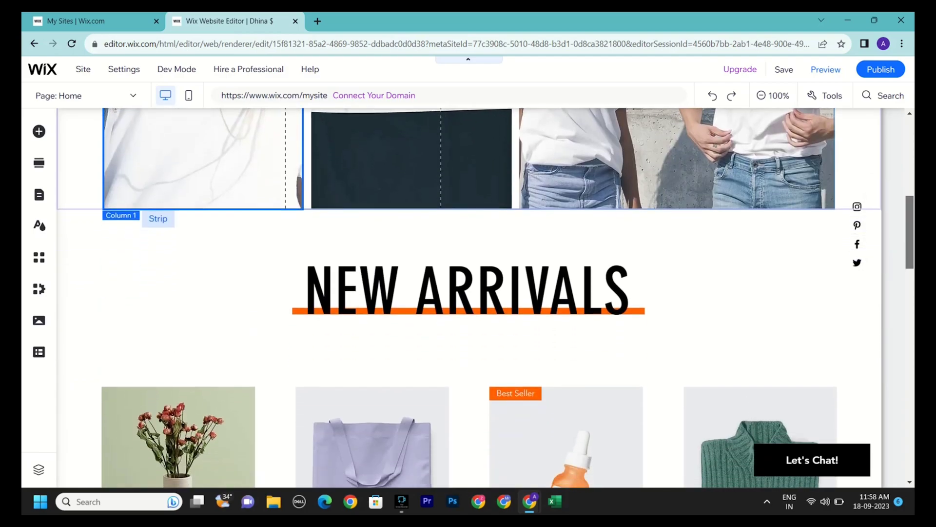
scroll(468, 297, down, 2)
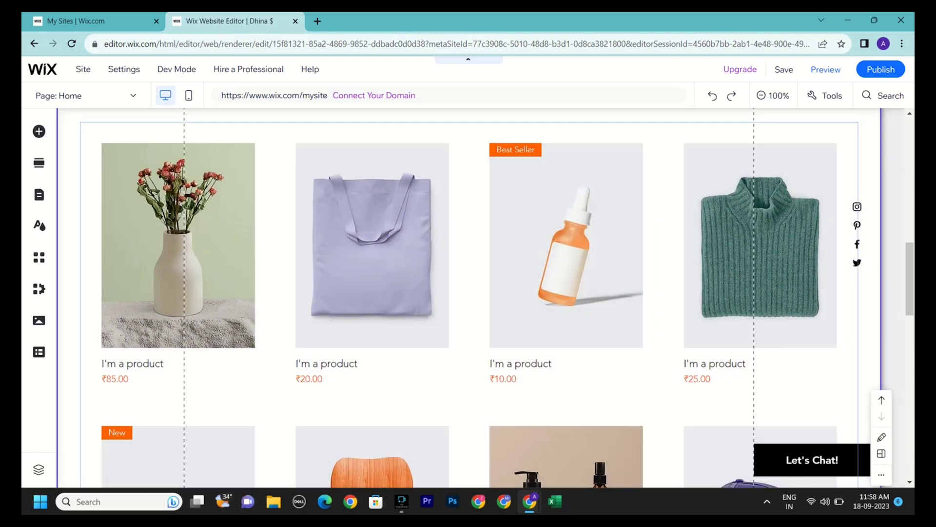
click(276, 263)
scroll(468, 297, down, 7)
scroll(468, 298, down, 6)
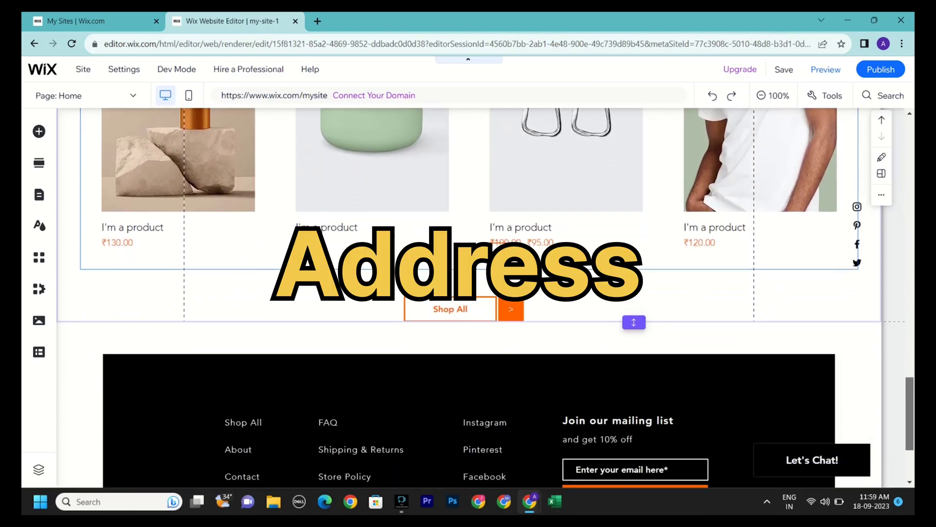
scroll(468, 297, down, 3)
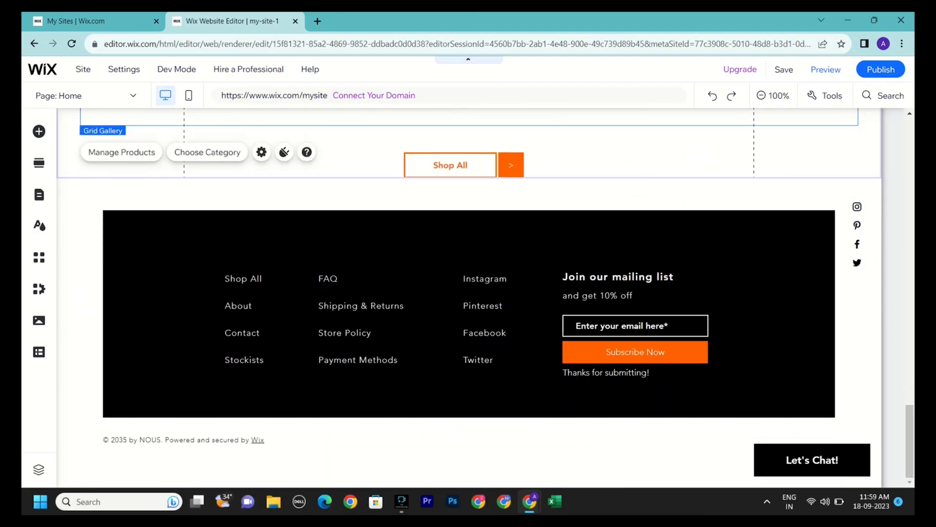
click(468, 298)
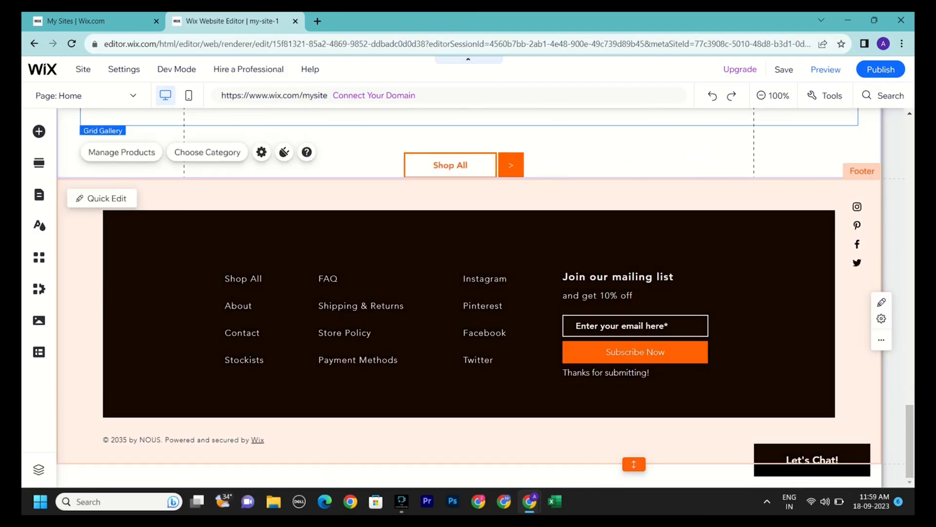
click(468, 194)
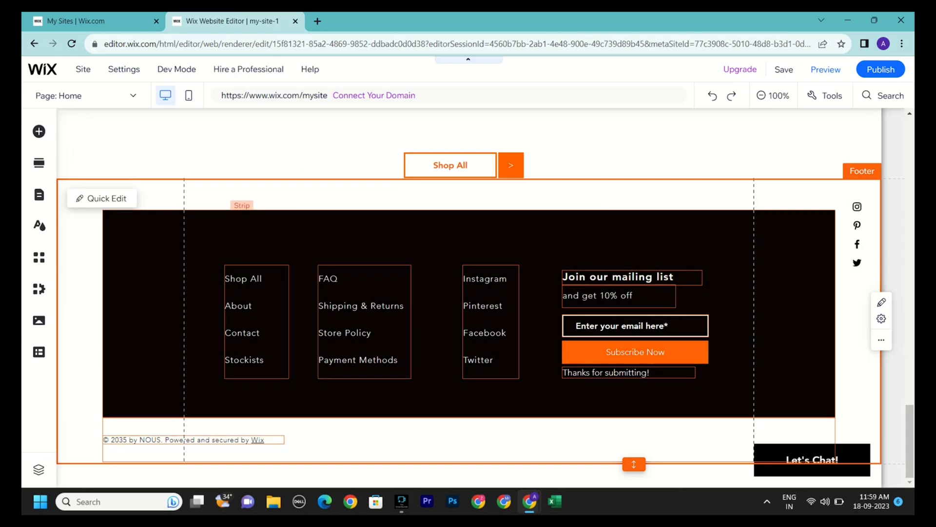
scroll(468, 293, up, 2)
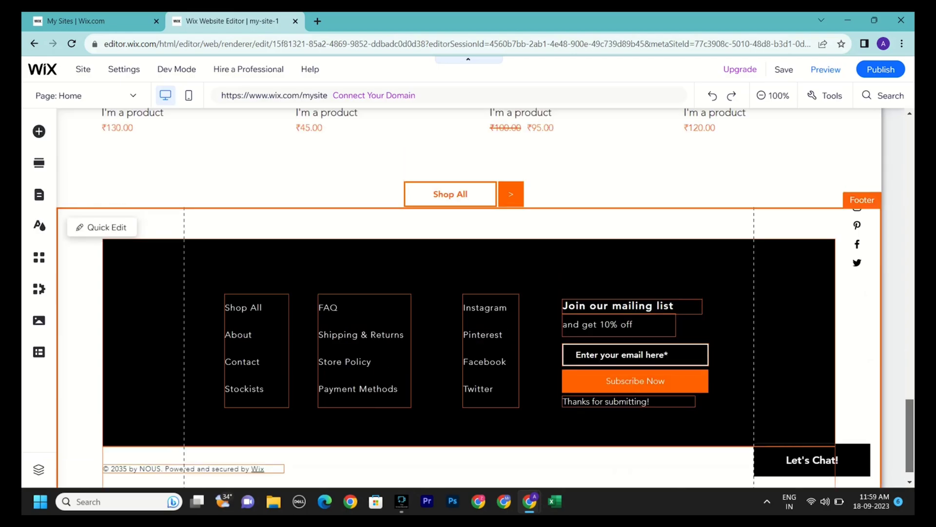
scroll(468, 292, up, 5)
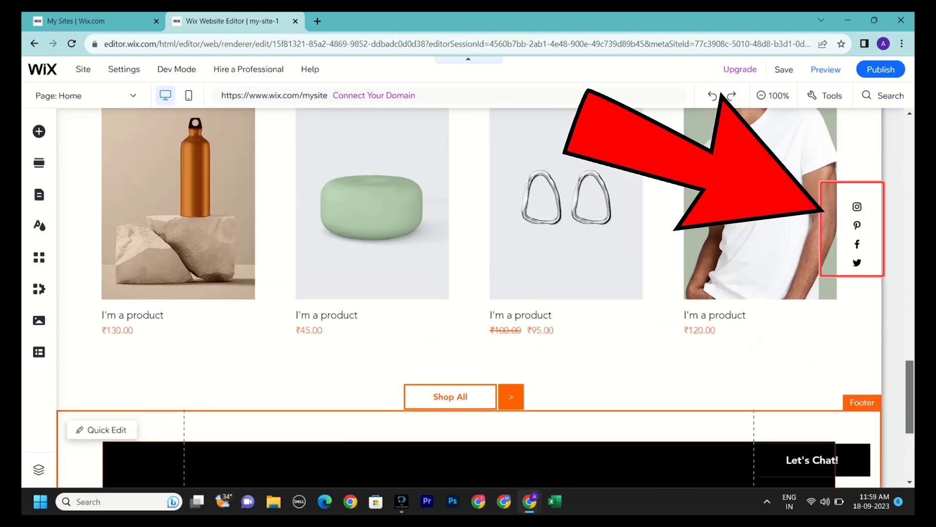
Step: Inspect the link settings of the social bar's Instagram and Facebook icons at the side of the page
scroll(830, 251, up, 20)
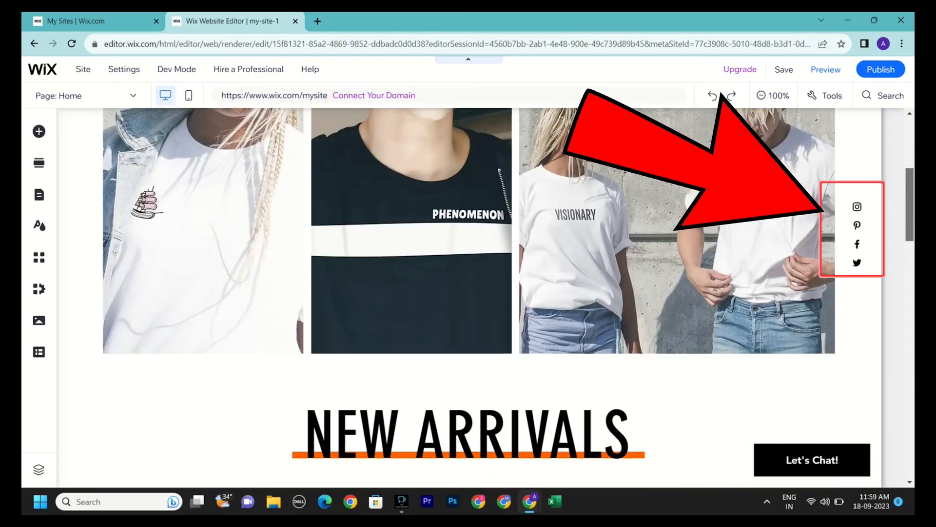
scroll(853, 229, up, 3)
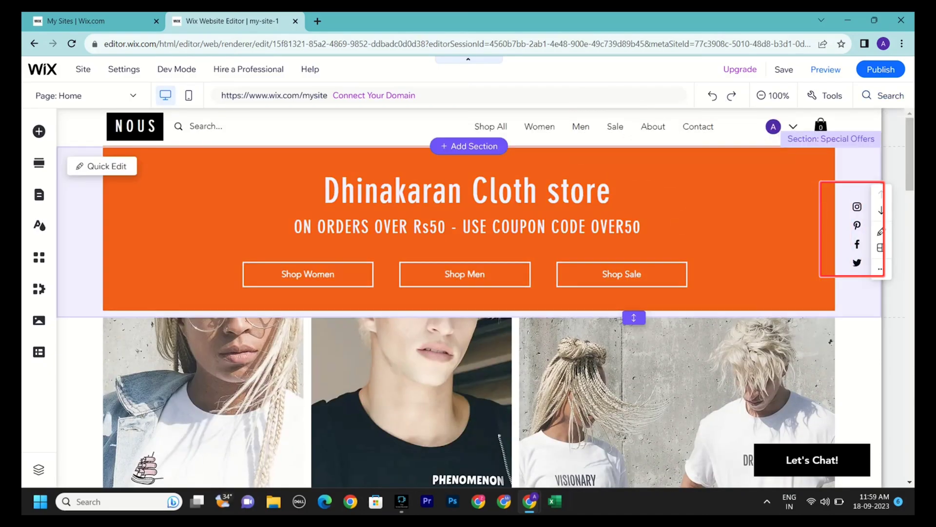
right_click(857, 225)
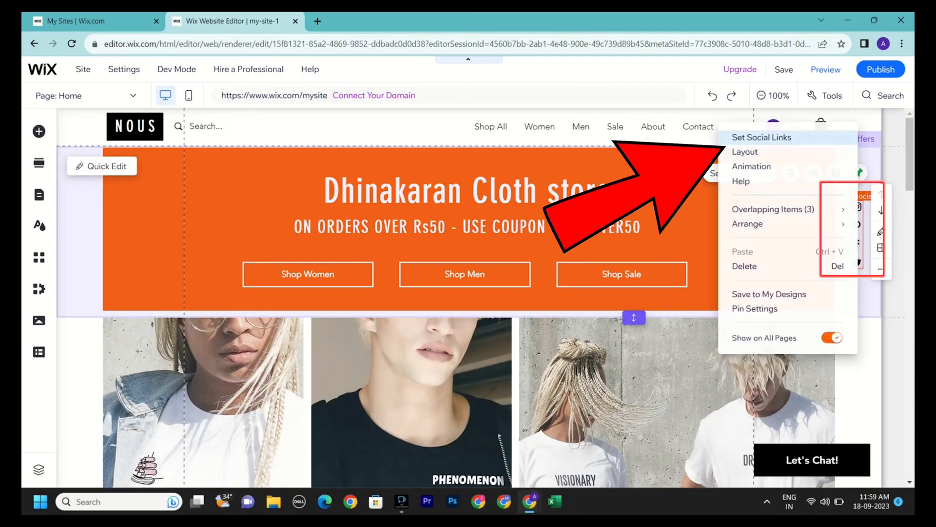
click(760, 136)
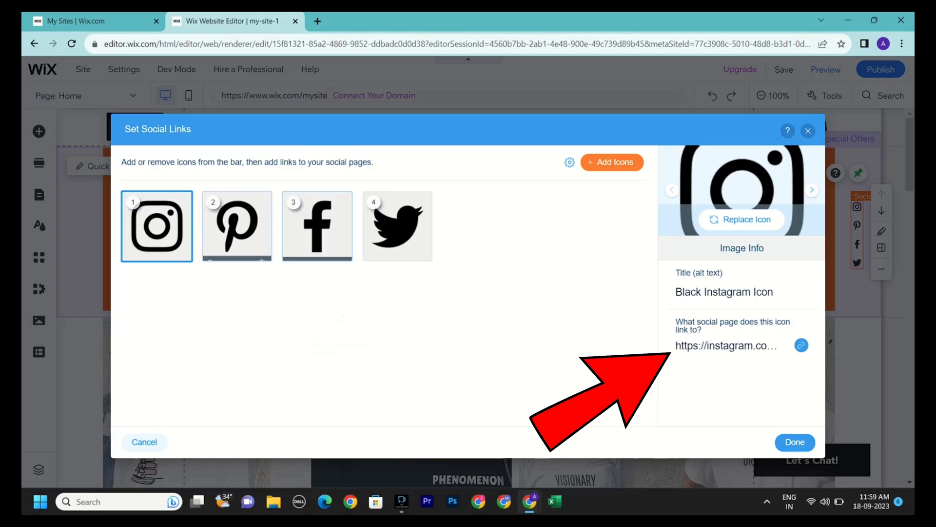
click(317, 225)
click(794, 442)
key(Escape)
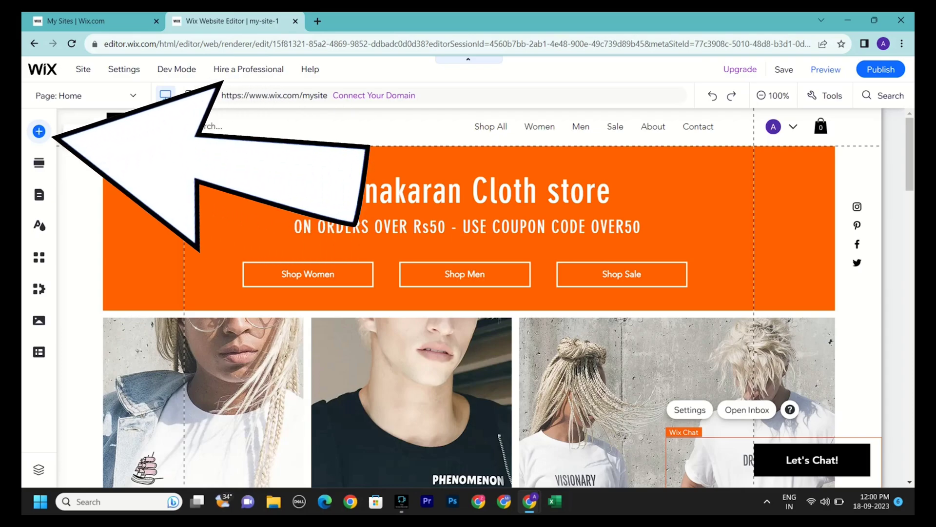
Step: Browse the addable element categories, including Image, Button, Contact & Forms, Payments, Decorative and Bookings
click(39, 131)
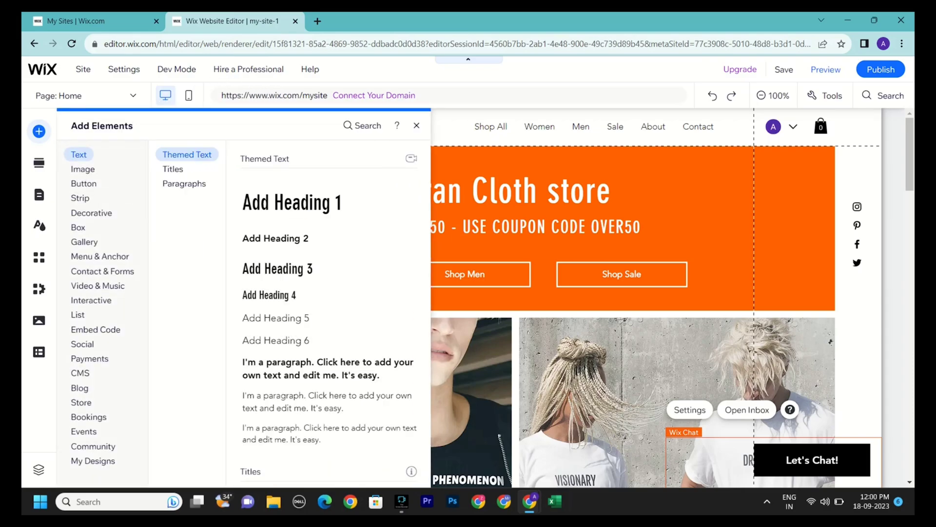
click(83, 169)
click(83, 183)
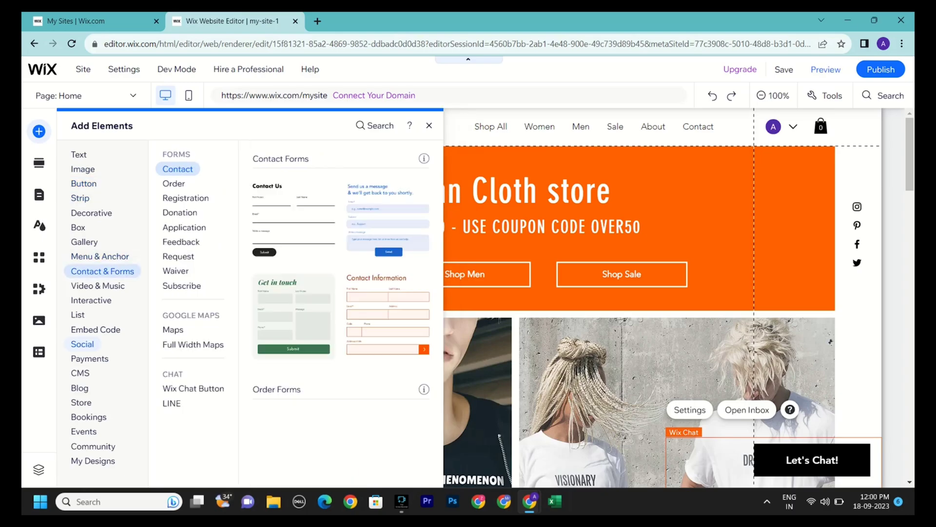
click(90, 358)
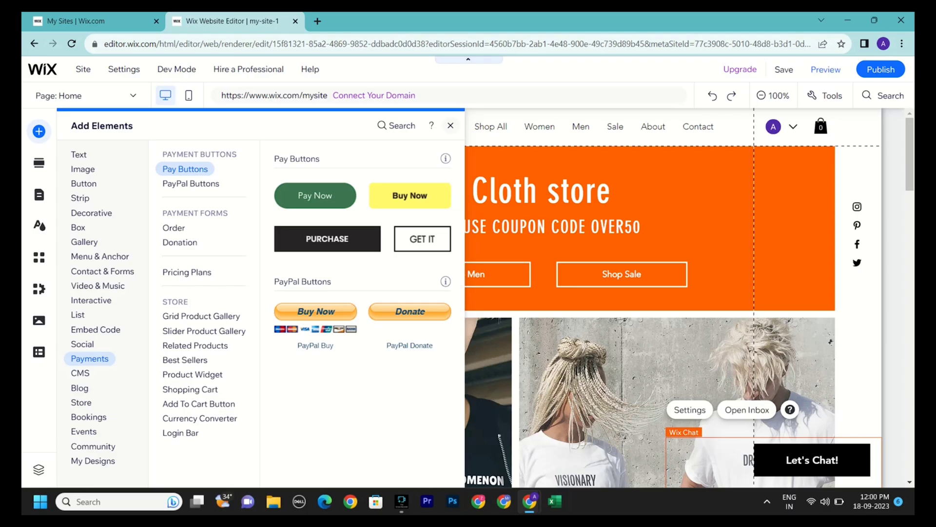
click(91, 213)
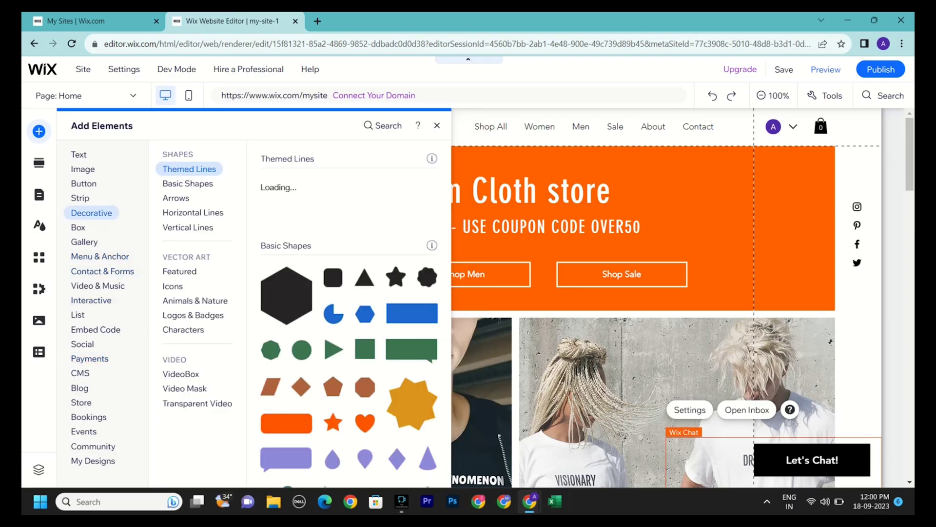
click(88, 416)
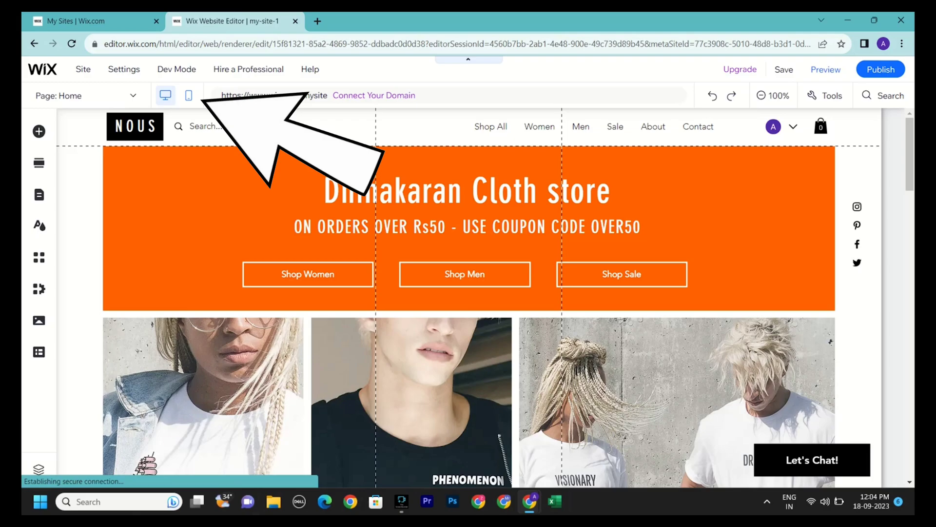
Step: Switch to the mobile version of the site and remove the NOUS logo button from its header
click(189, 95)
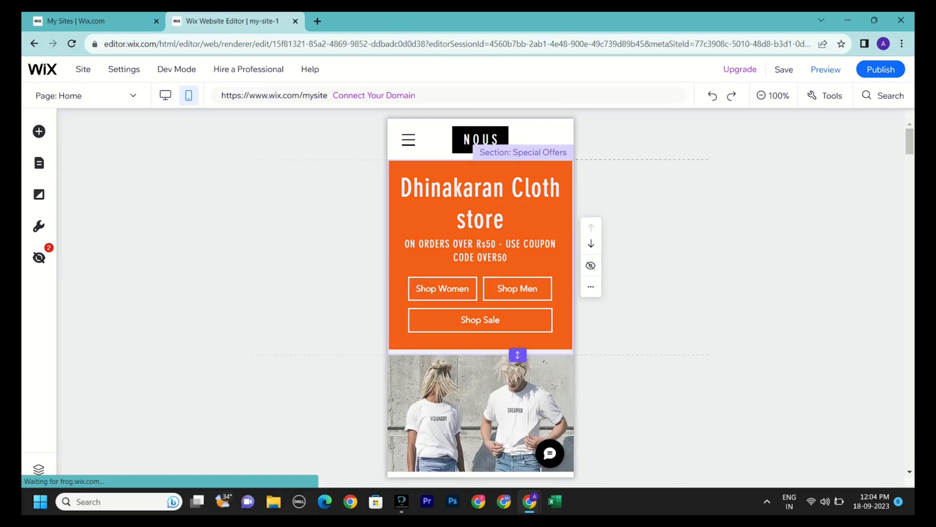
click(480, 140)
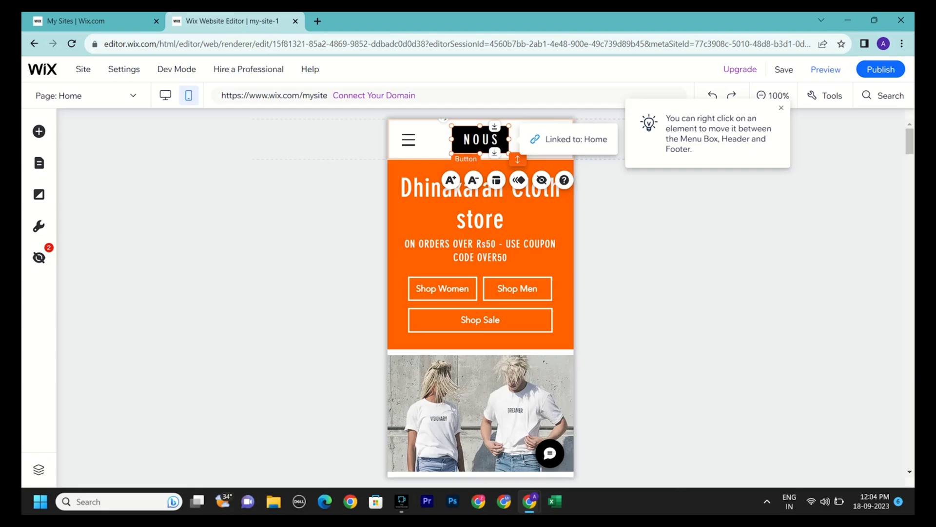
key(Delete)
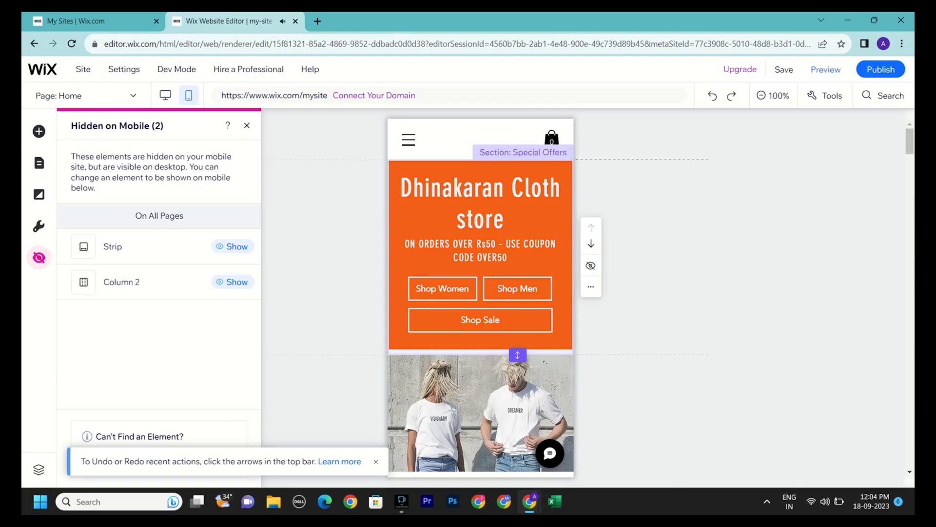
Step: Examine the mobile menu's page links and review the mobile home page from New Arrivals down to the footer
click(409, 139)
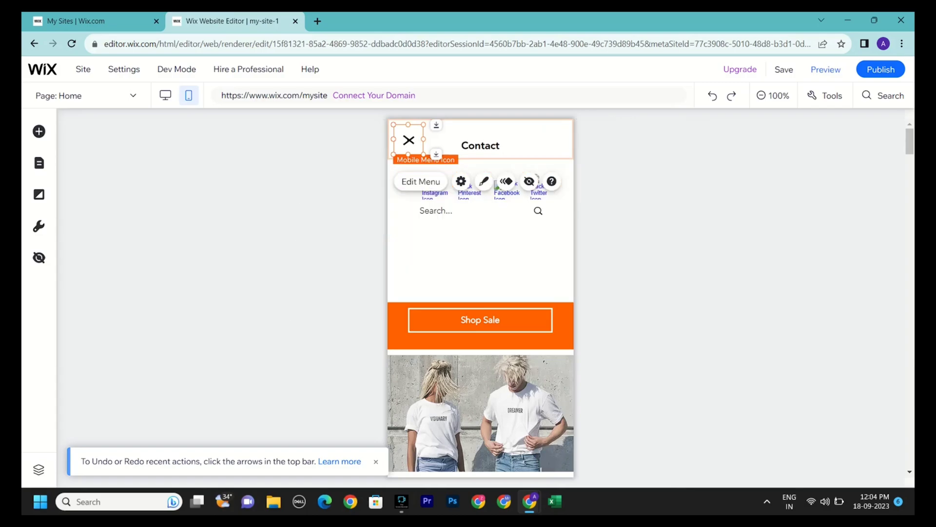
click(480, 244)
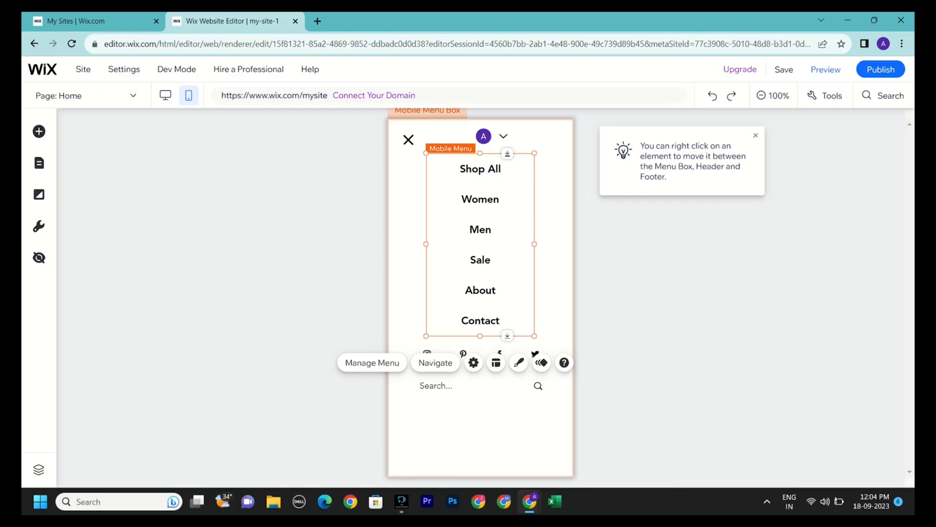
scroll(481, 297, down, 8)
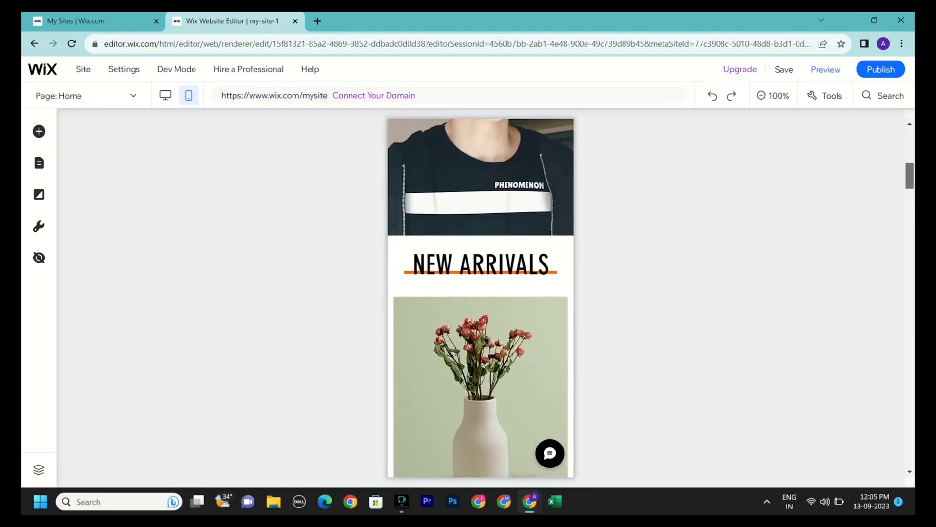
scroll(481, 297, down, 10)
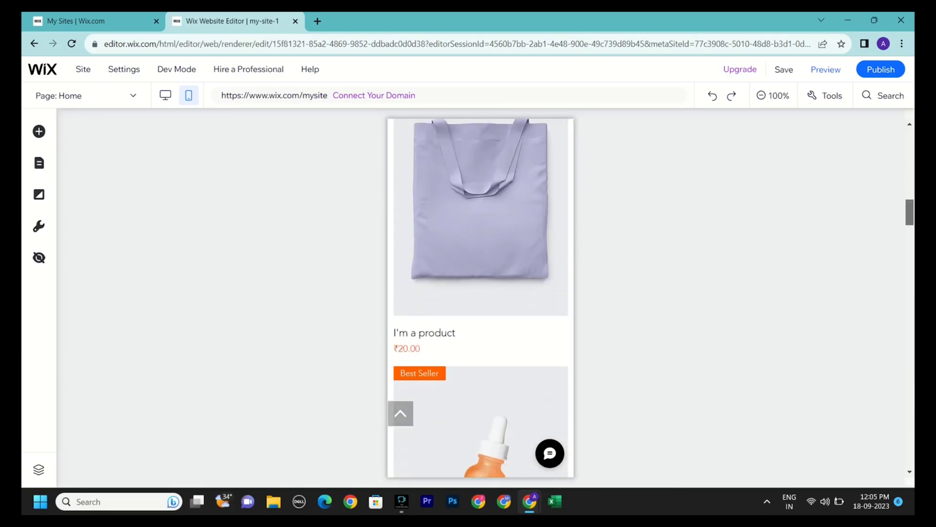
scroll(480, 298, down, 10)
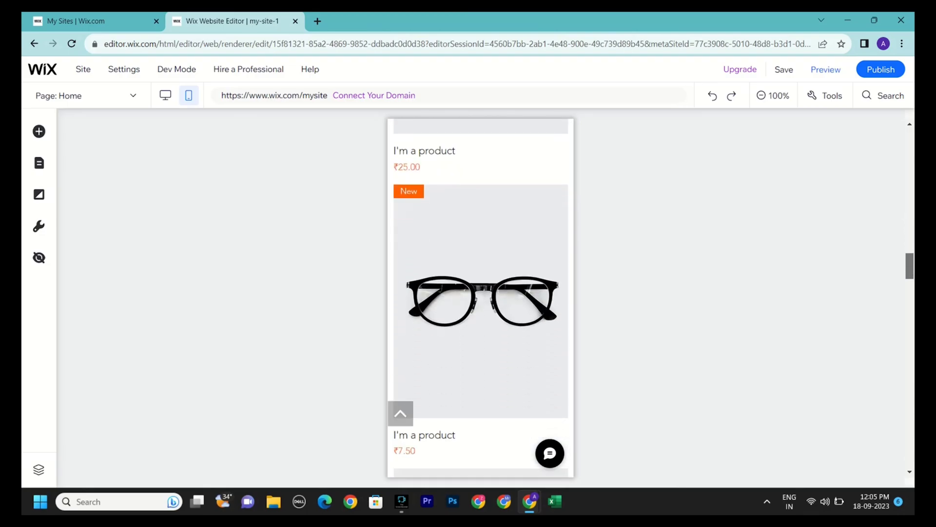
scroll(480, 297, down, 15)
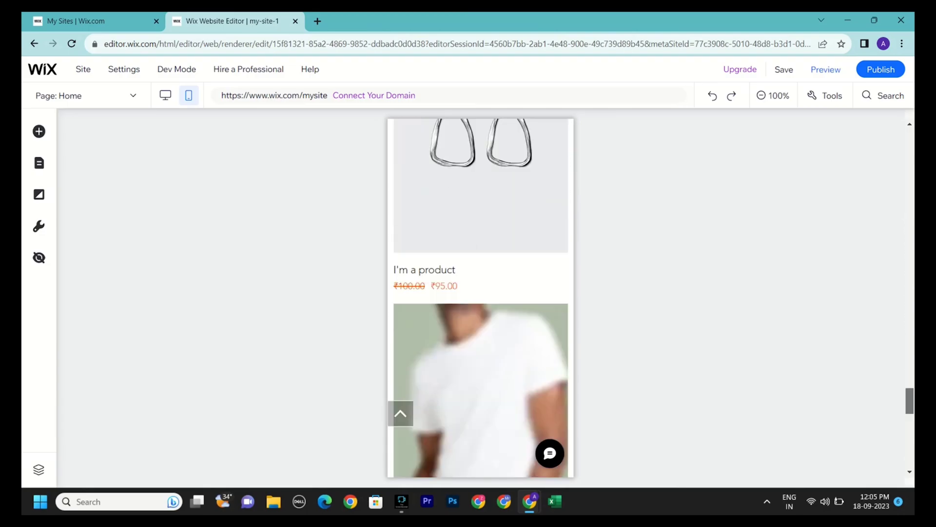
scroll(480, 297, up, 5)
scroll(481, 298, down, 5)
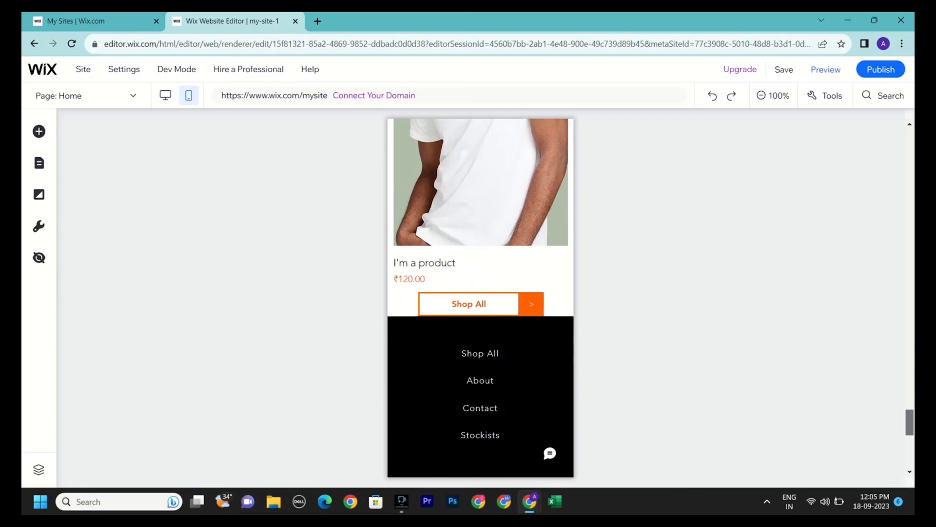
Step: Preview the site in its mobile version and dismiss the QR code panel for viewing the published site
scroll(480, 298, down, 3)
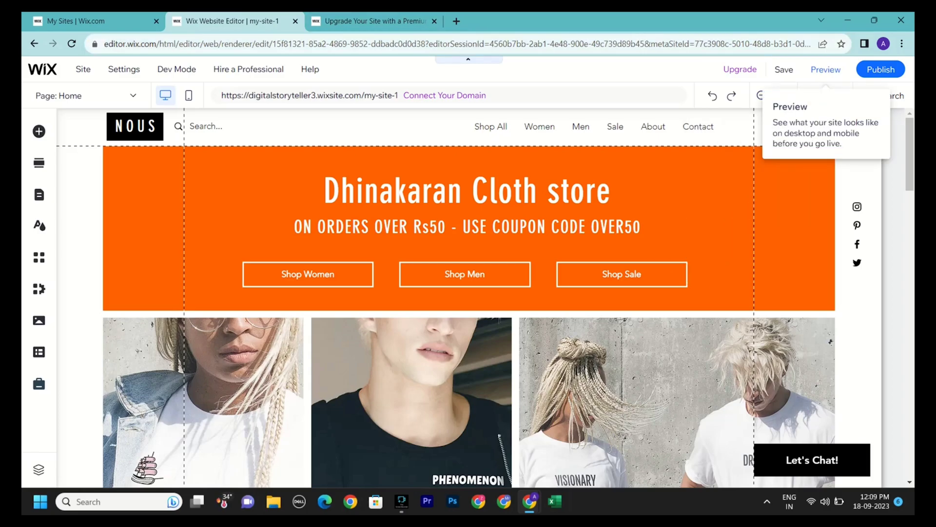
click(825, 70)
click(108, 69)
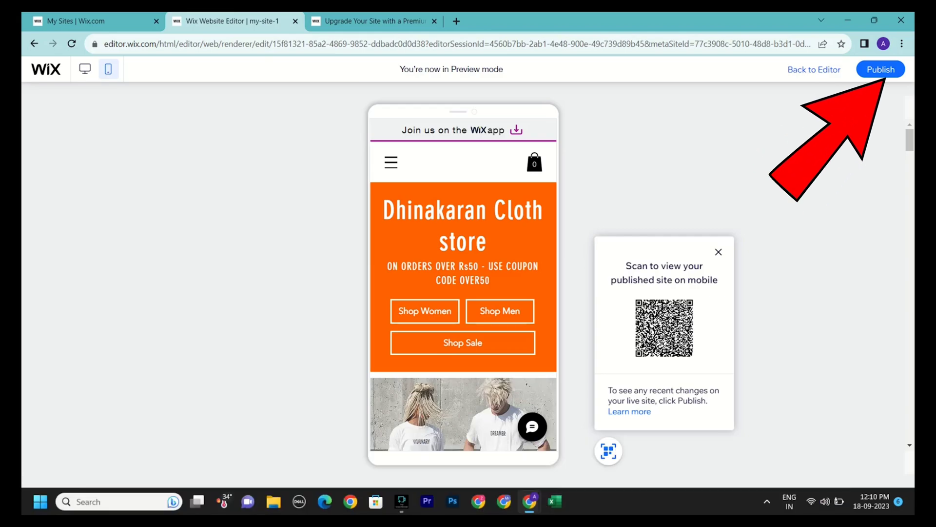
click(718, 252)
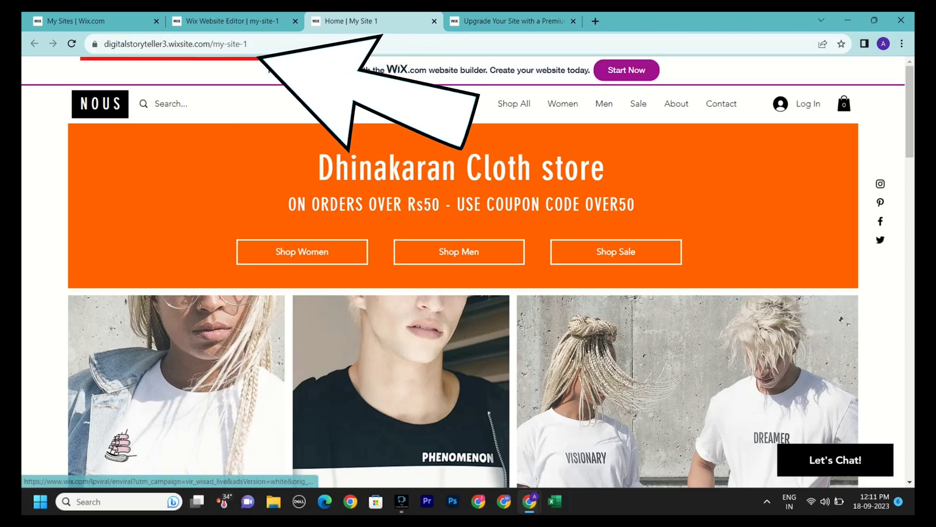
Step: Copy the full web address of the published clothing store site
click(248, 43)
drag(248, 44, 103, 44)
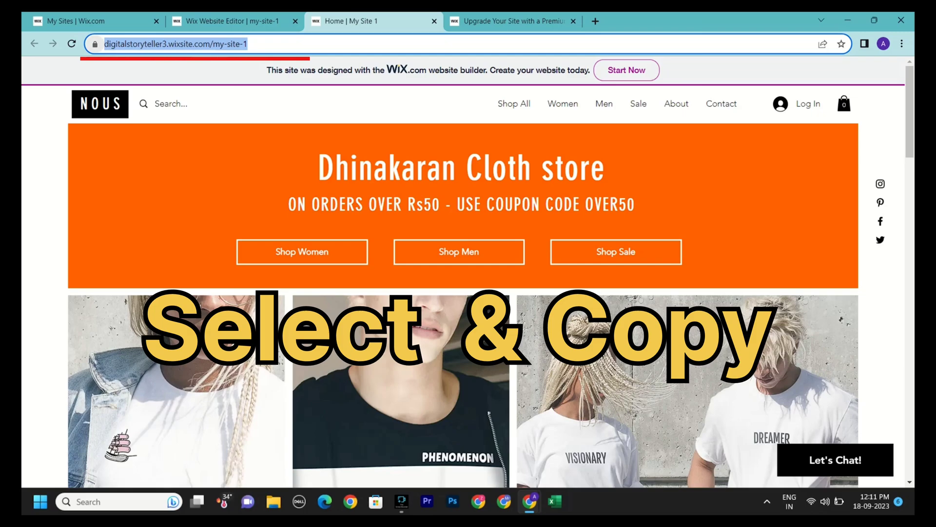
right_click(107, 45)
click(138, 112)
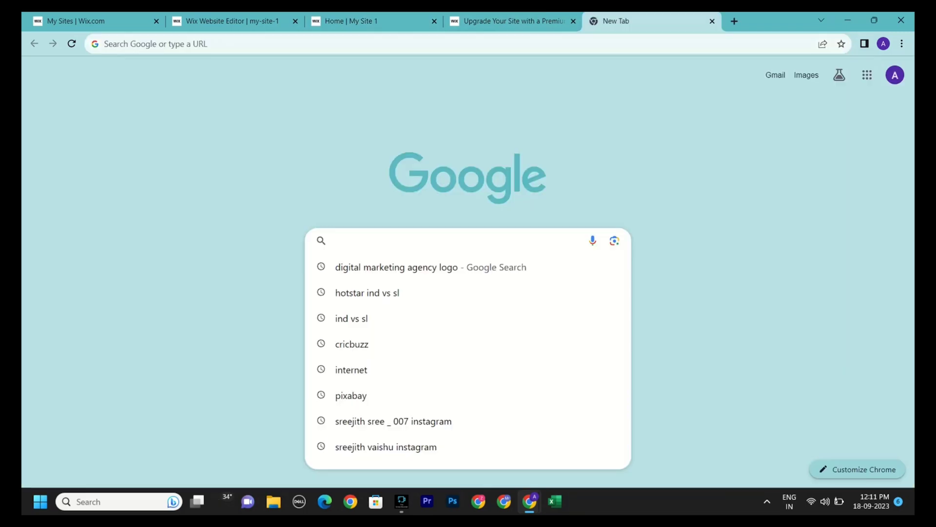
Step: Open the published store in a new browser tab by pasting the copied site address into the Google search box
right_click(442, 240)
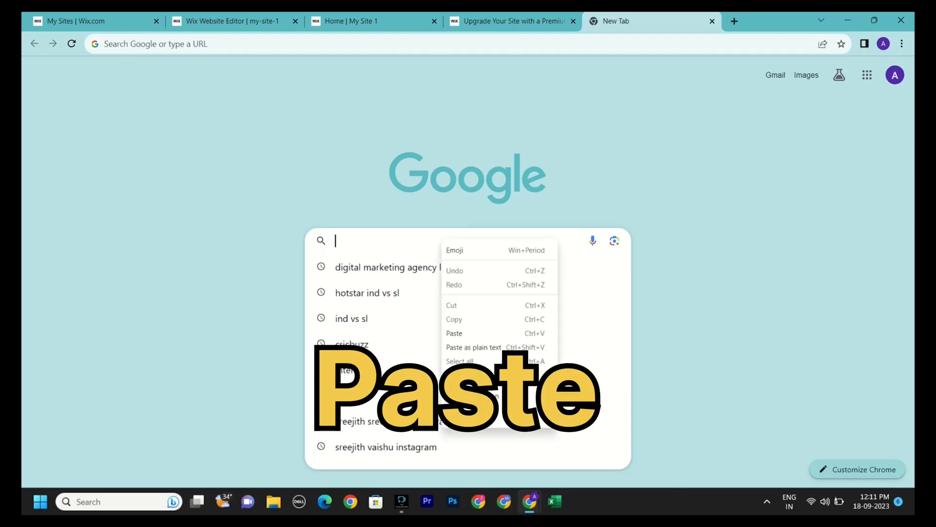
click(454, 333)
key(Return)
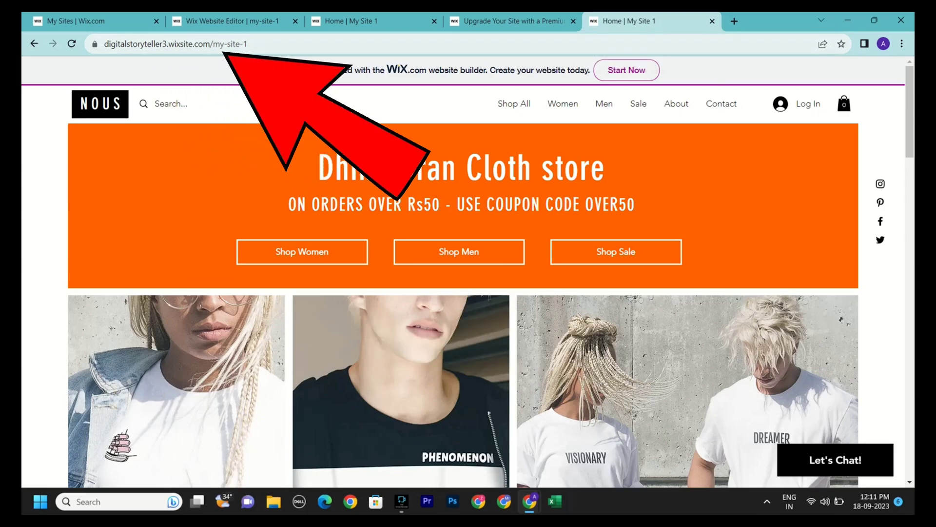
click(248, 43)
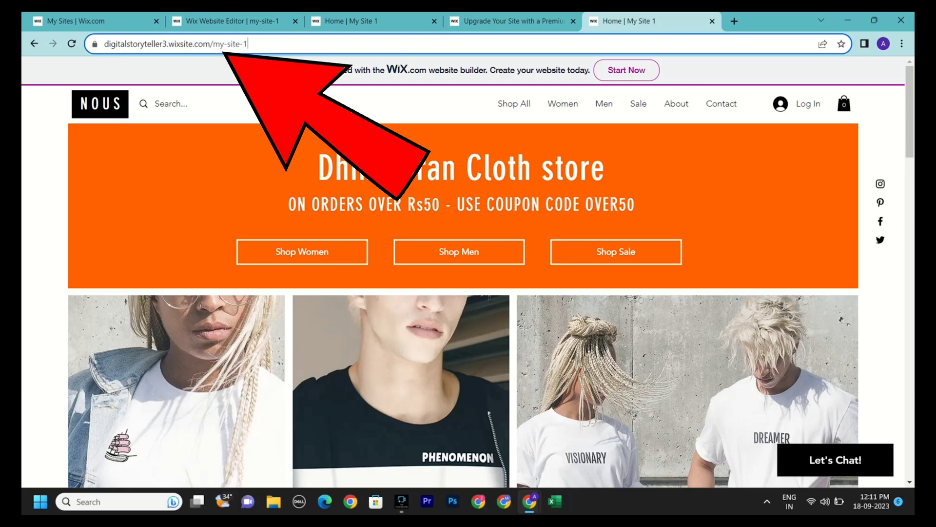